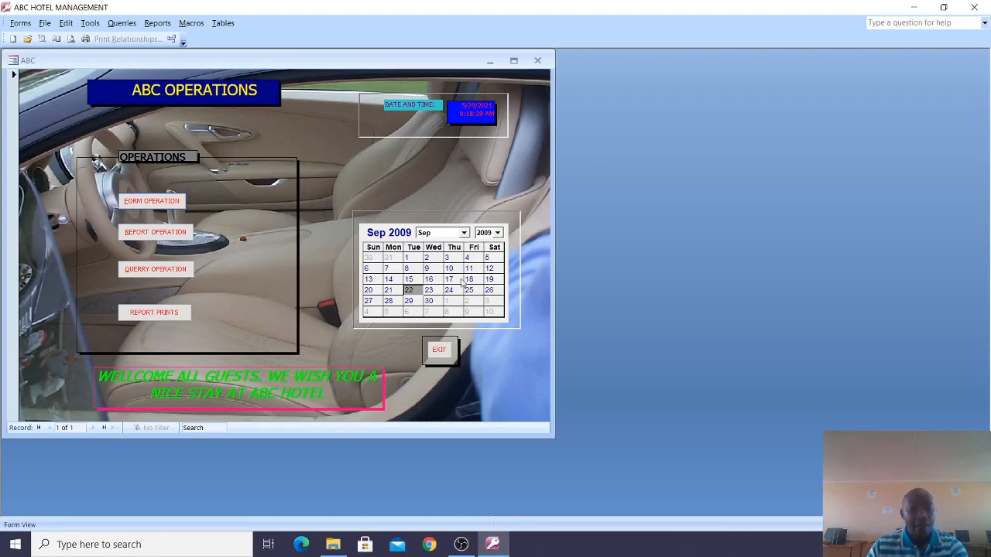
Open the form operations menu and bring up the Admission form beside it.
left_click(162, 200)
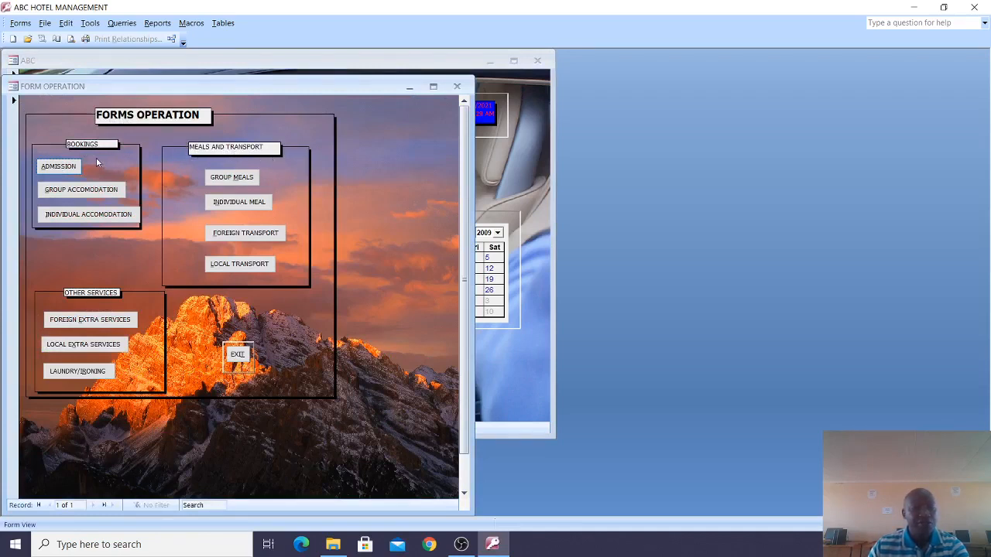
left_click(68, 170)
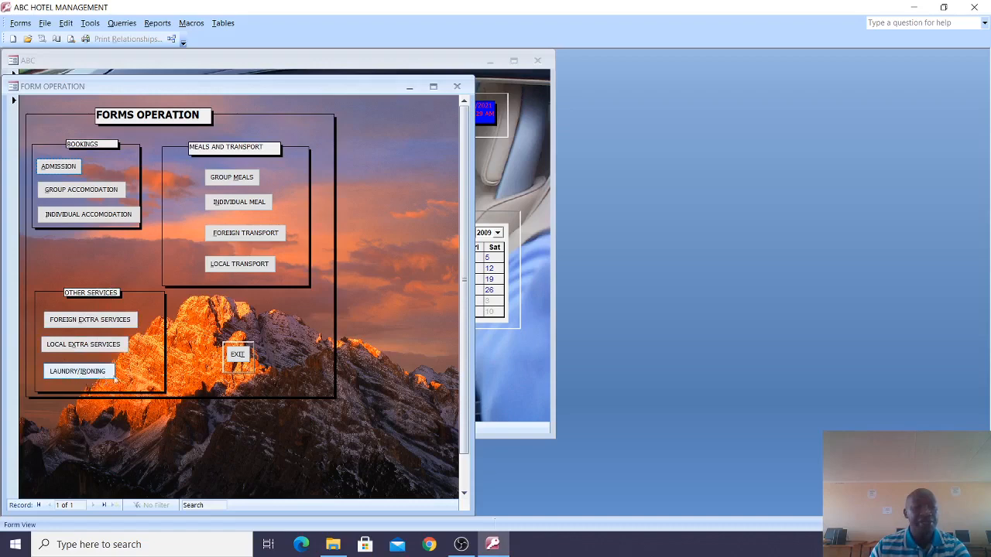
left_click(64, 172)
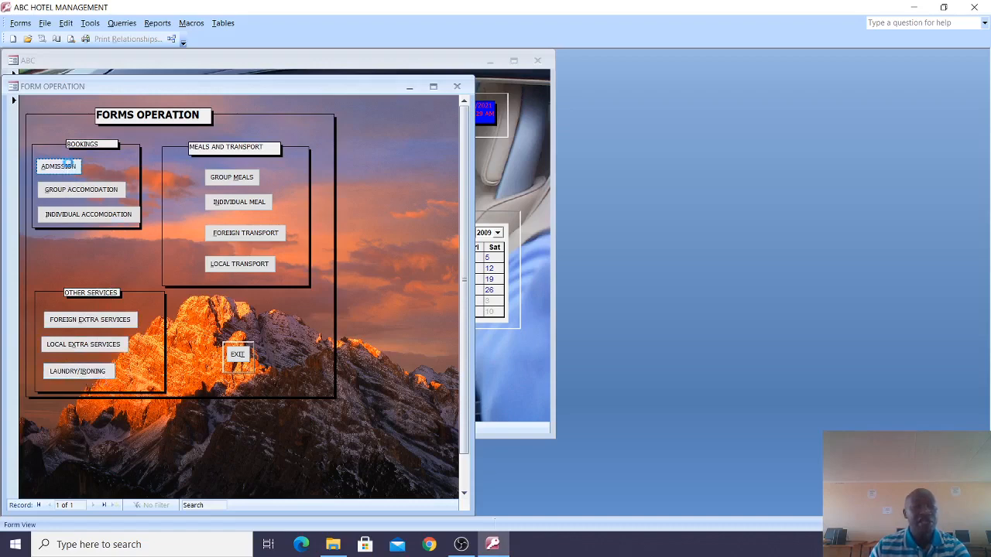
left_click_drag(355, 90, 331, 85)
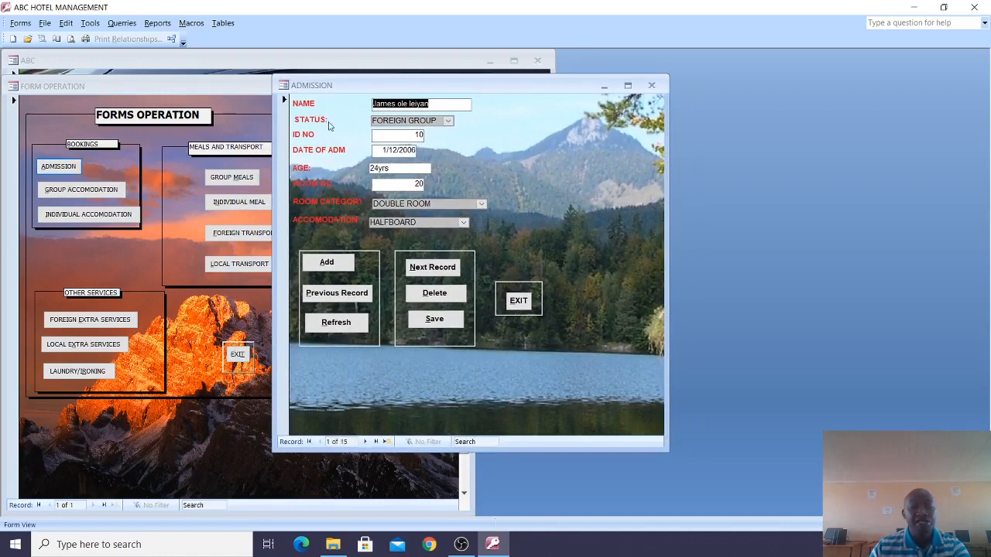
Review the status, room category and accommodation choices in the Admission form without changing them, and close the form.
left_click(450, 124)
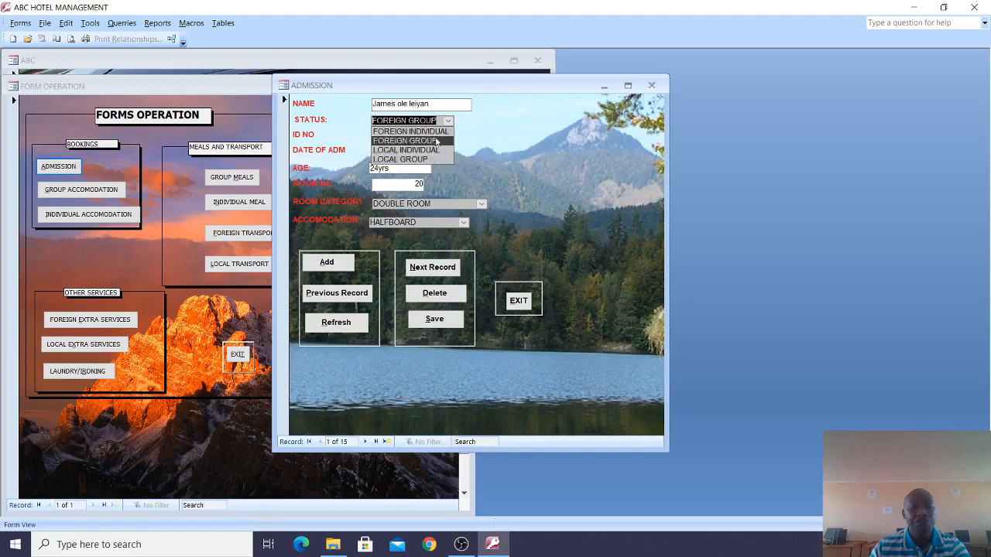
left_click(517, 129)
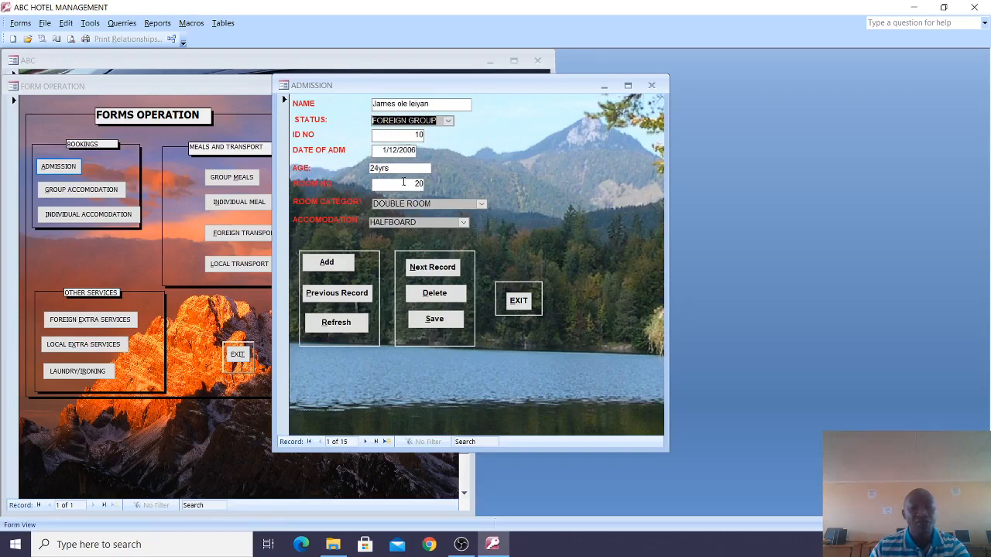
left_click(481, 204)
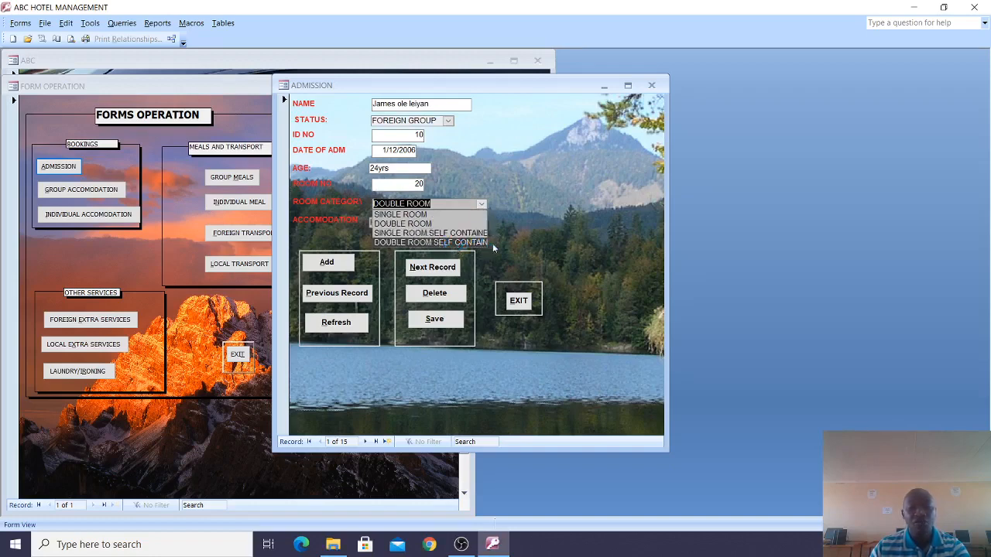
left_click(531, 232)
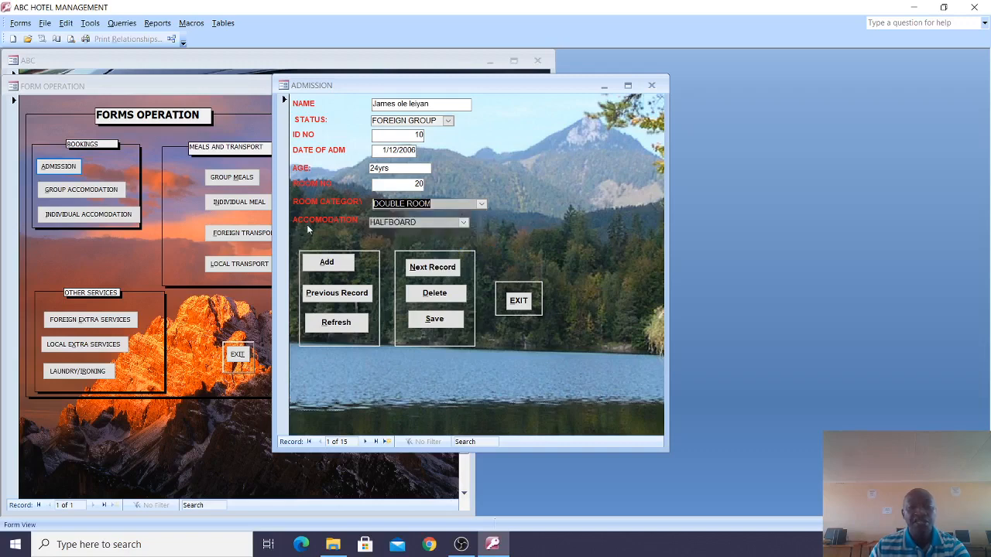
left_click(462, 223)
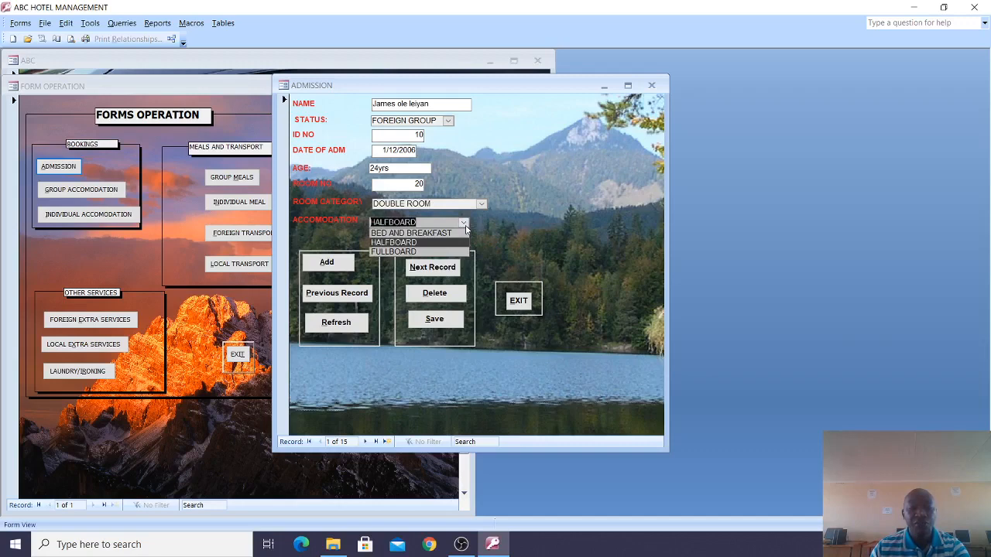
left_click(511, 232)
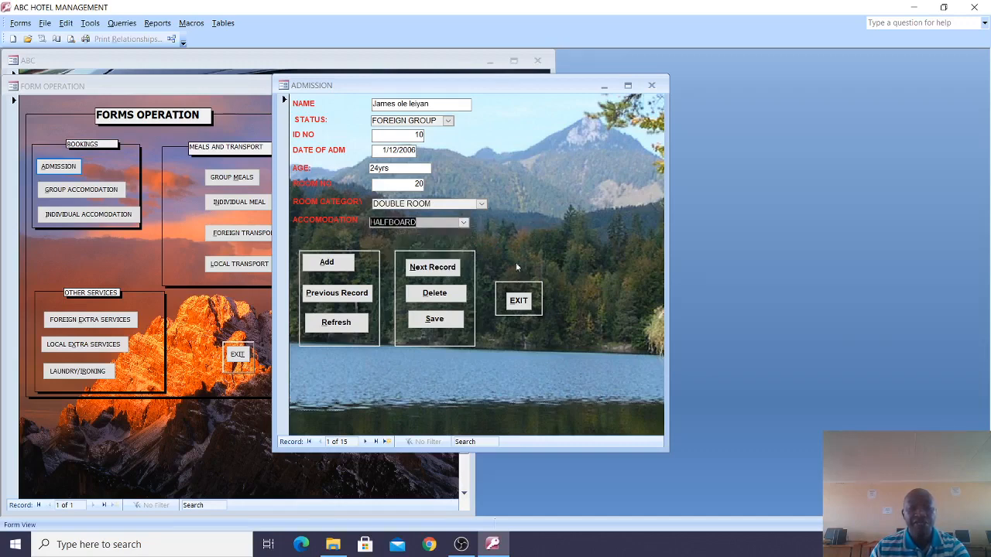
left_click(519, 300)
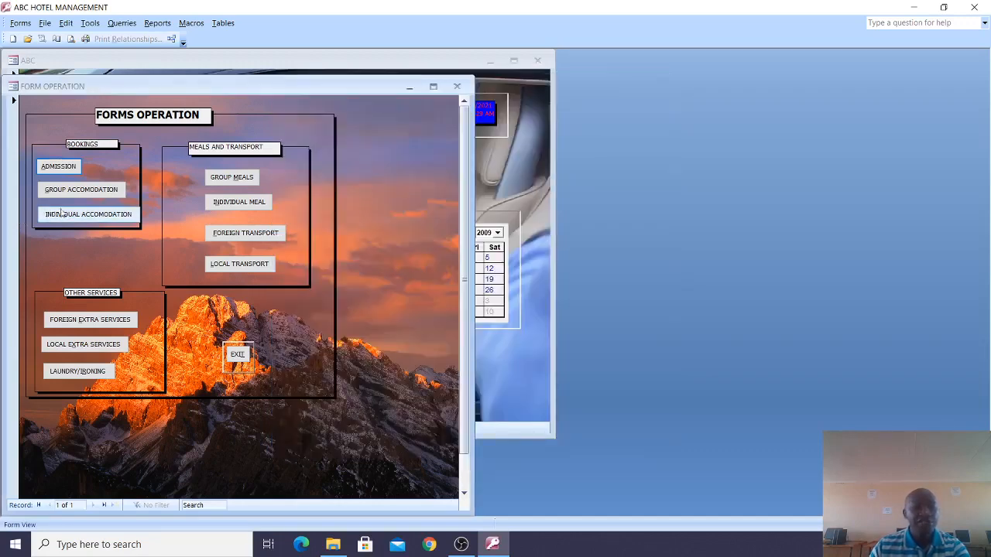
Open the Group Accommodation form and set the first record's category to Double Room Self Contained Bed & Breakfast.
left_click(81, 190)
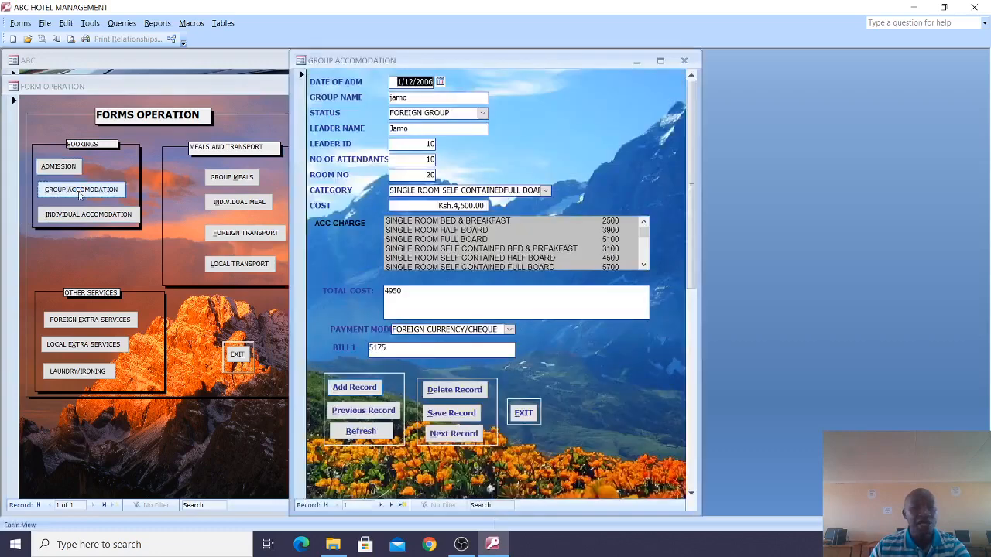
left_click(545, 190)
left_click(483, 300)
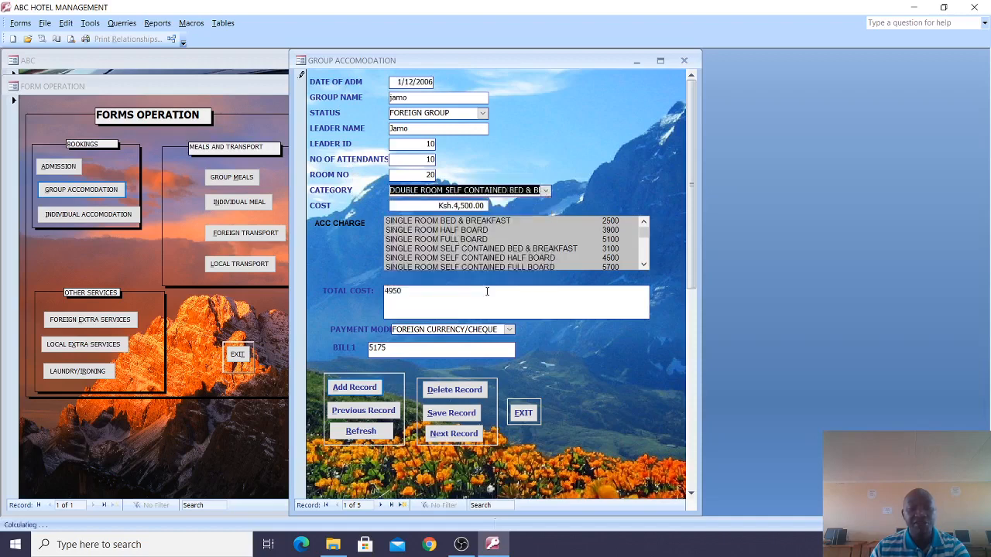
Try several single-room accommodation charges for the group and settle on Double Room Self Contained Full Board at 6300.
left_click(475, 230)
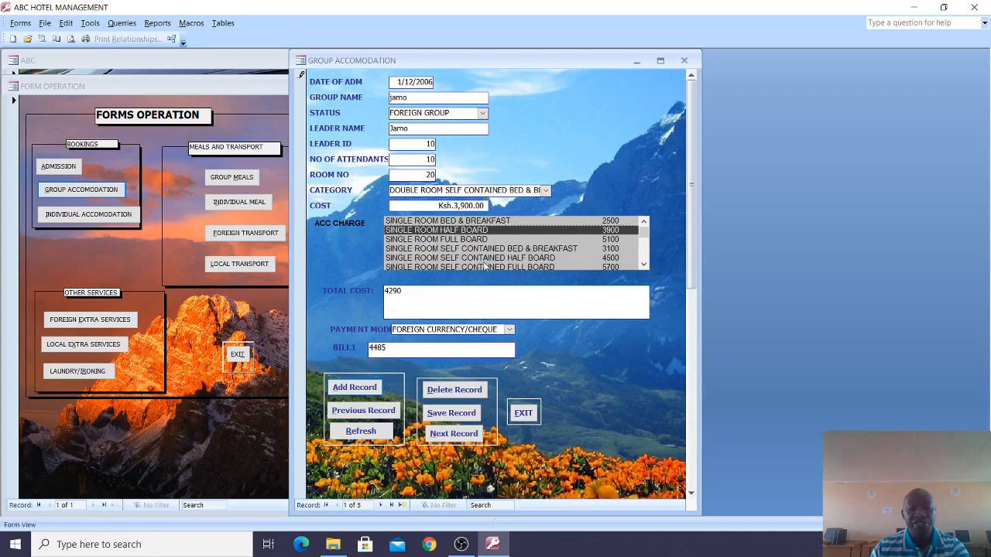
left_click(486, 258)
left_click(486, 248)
left_click(479, 222)
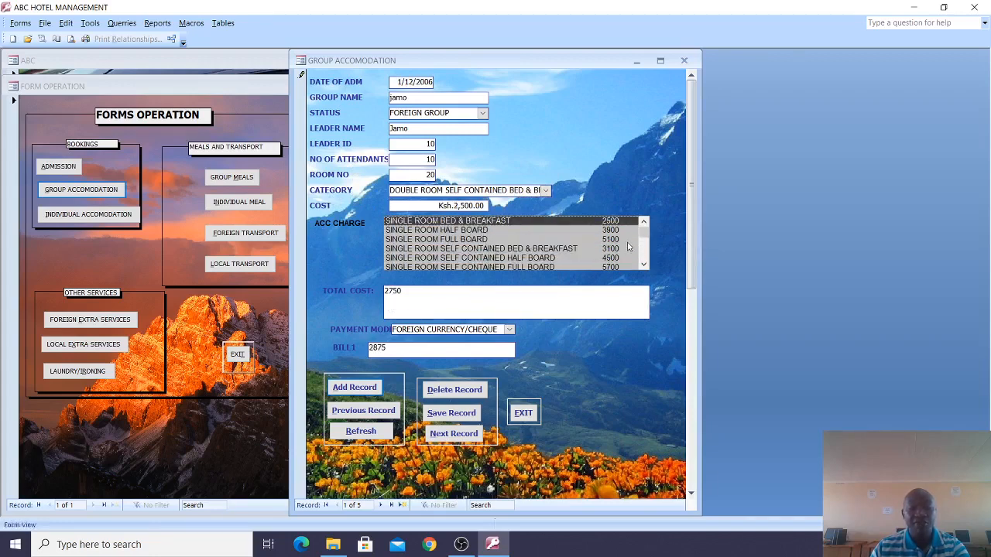
scroll(643, 242, "down", 3)
left_click(546, 258)
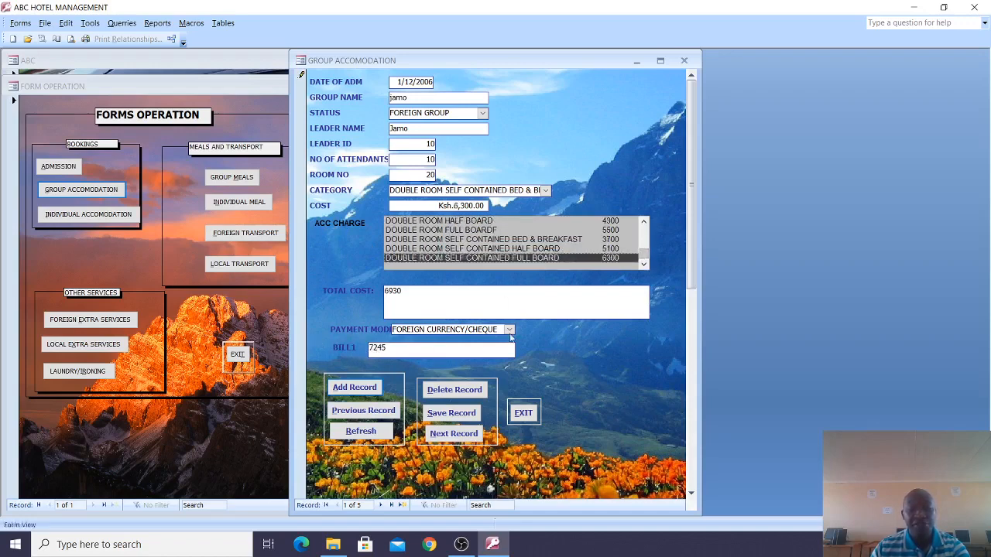
Switch the group's payment mode between local currency and foreign currency/cheque, leave it on Local Currency, and close the form.
left_click(510, 329)
left_click(424, 341)
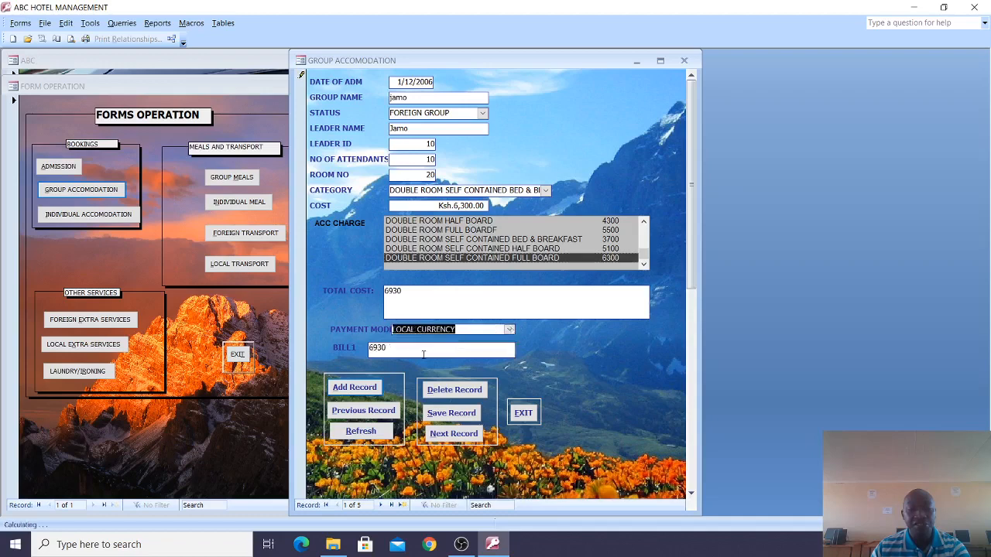
left_click(510, 330)
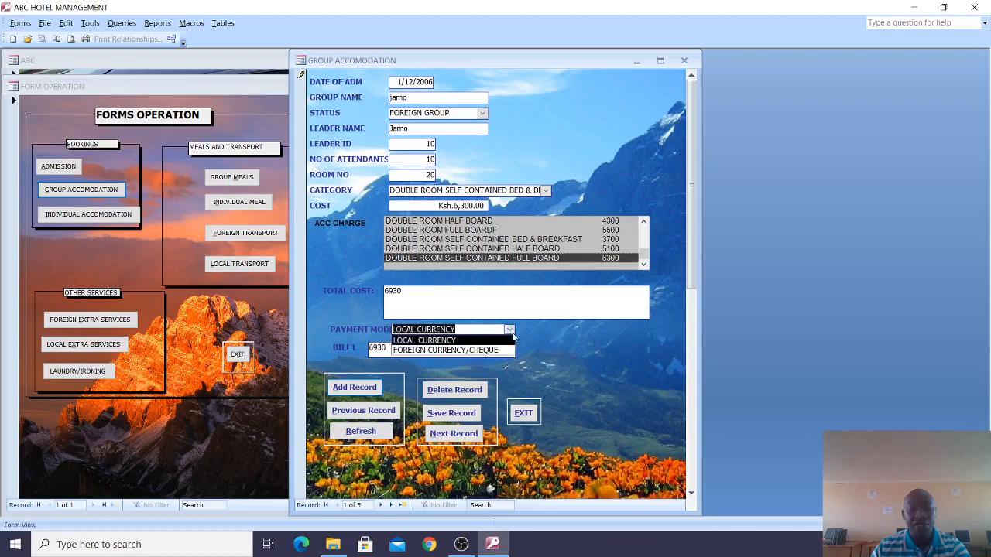
left_click(409, 349)
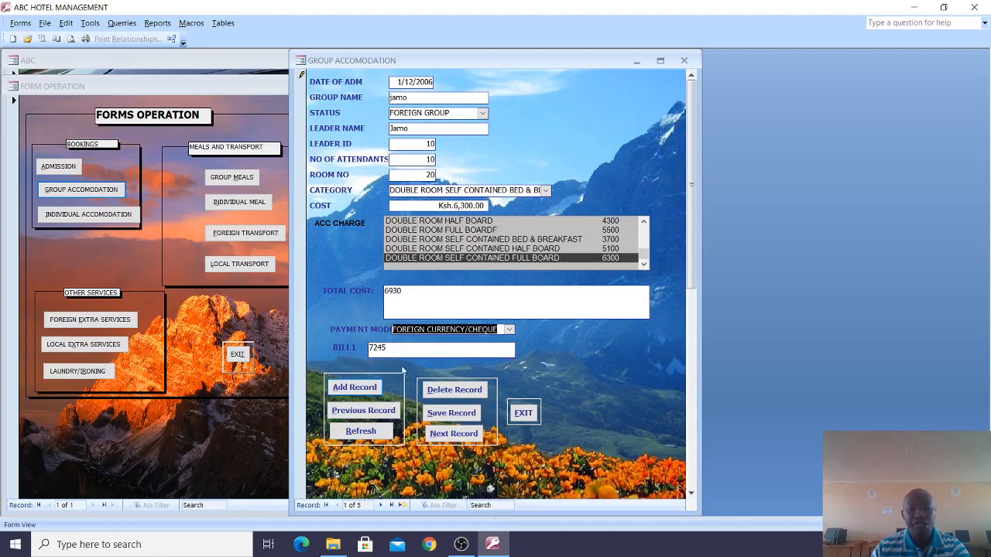
left_click(510, 330)
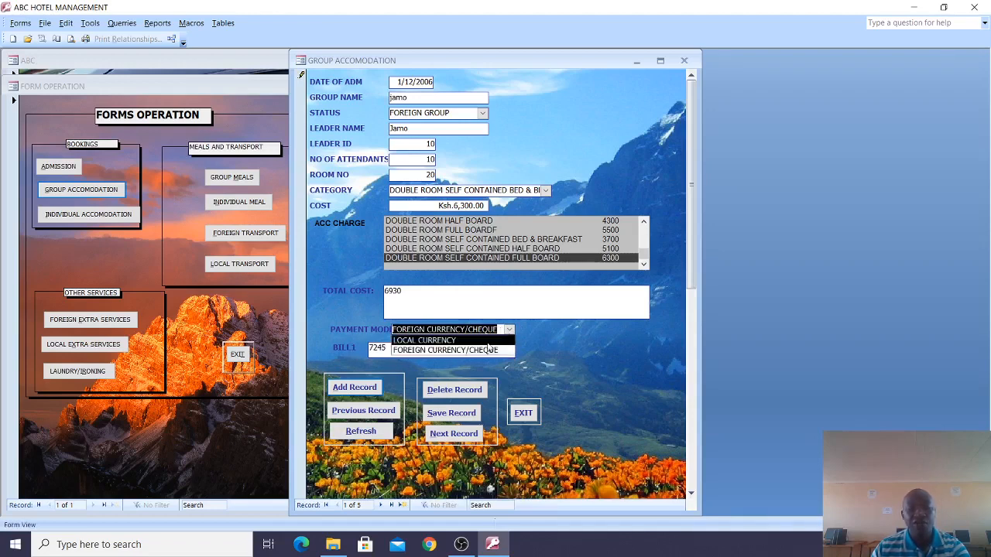
left_click(486, 341)
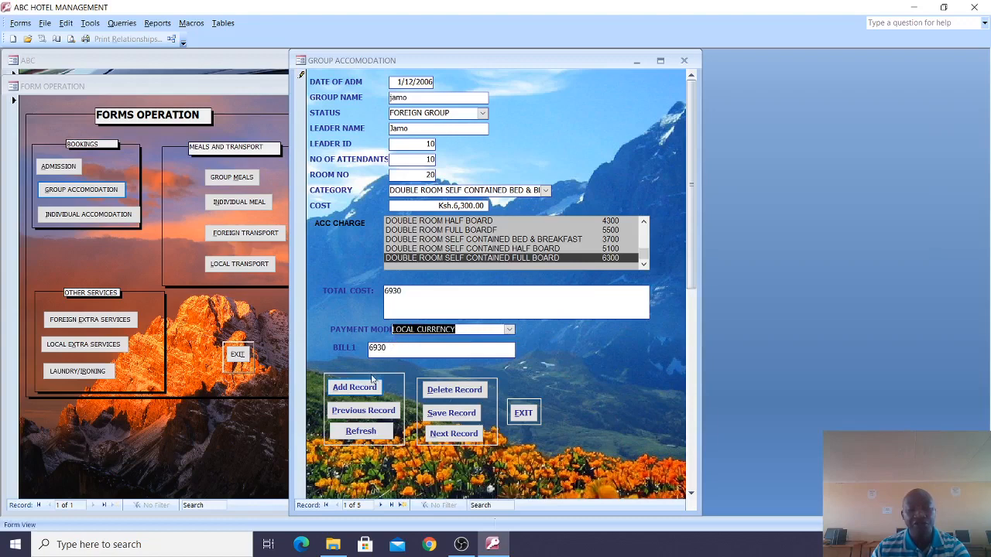
left_click(524, 413)
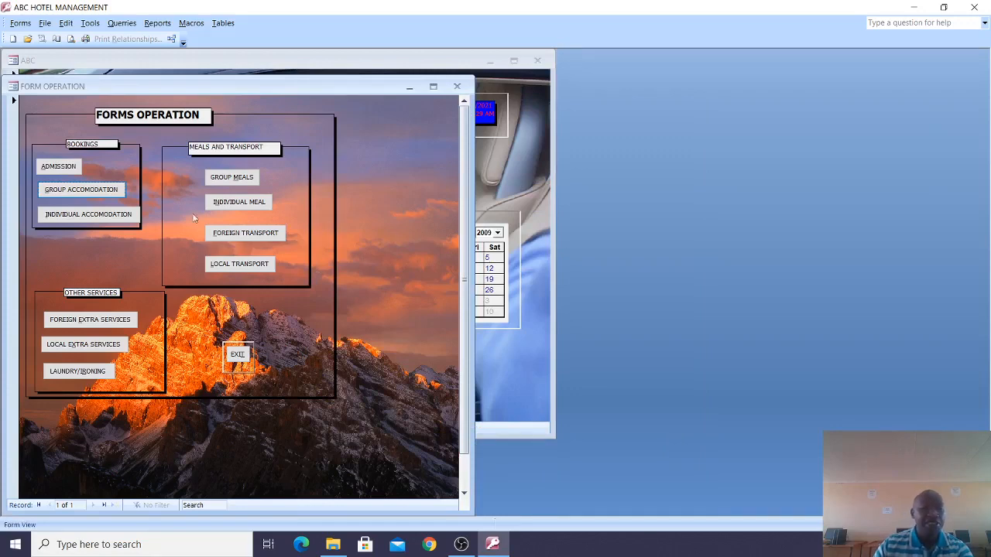
Open the Individual Accommodation form and, after trying Single Room Half Board, set the charge to Double Room Self Contained Half Board.
left_click(85, 215)
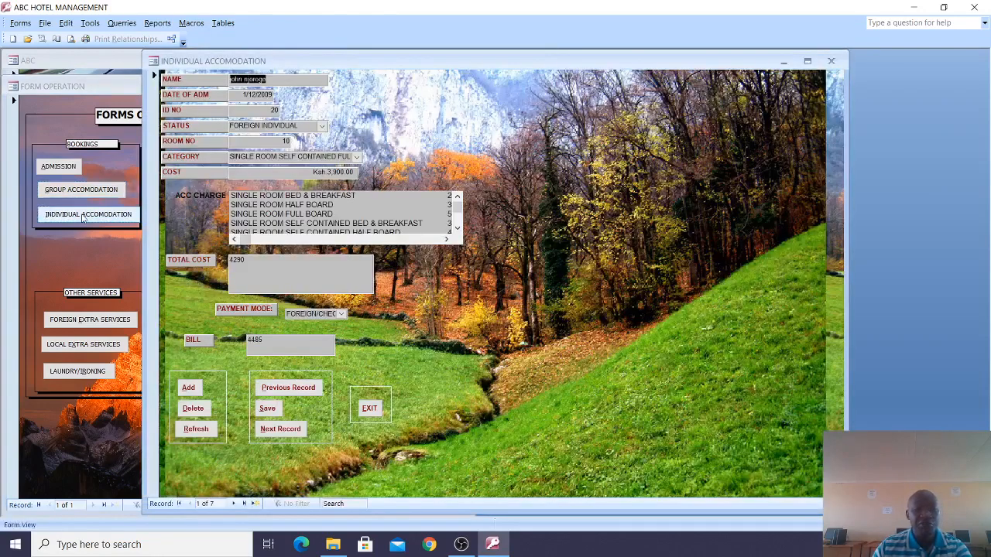
left_click(333, 204)
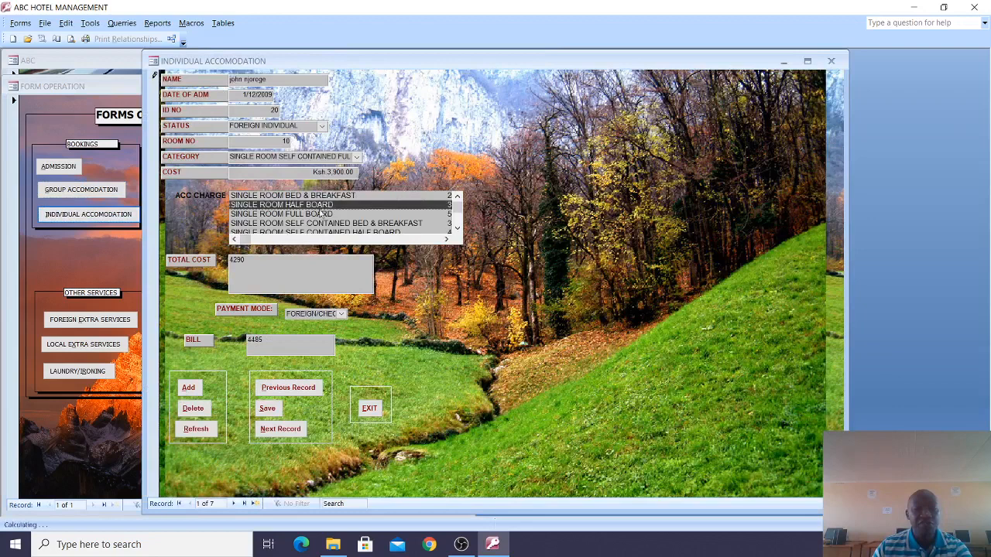
scroll(458, 207, "down", 3)
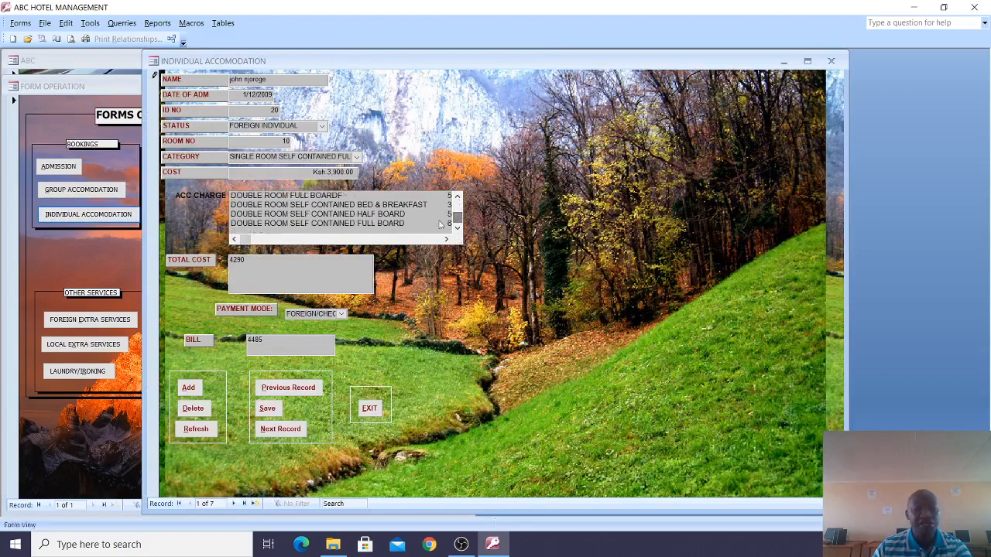
left_click(298, 214)
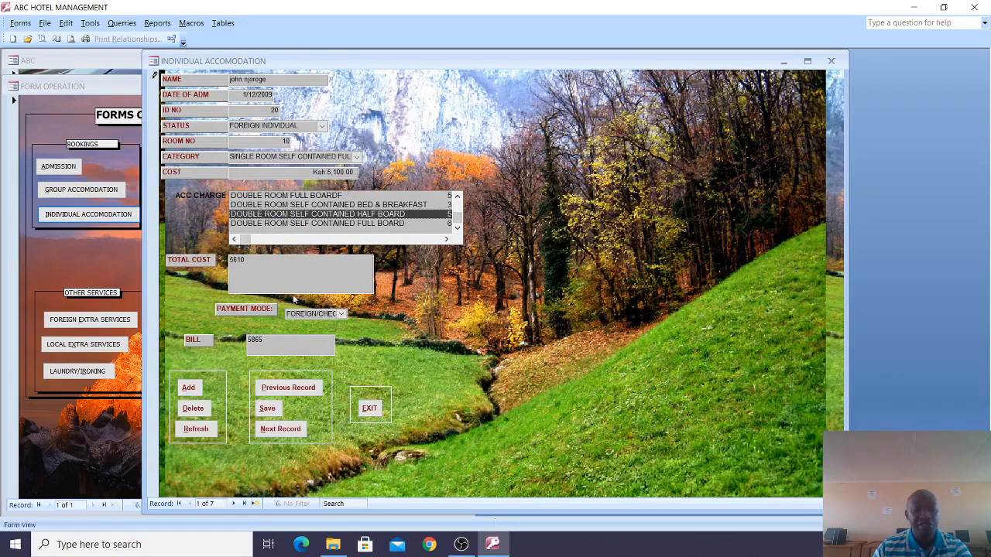
Switch the individual guest's payment mode to local currency and back to foreign/cheque, and close the form.
left_click(341, 315)
left_click(331, 333)
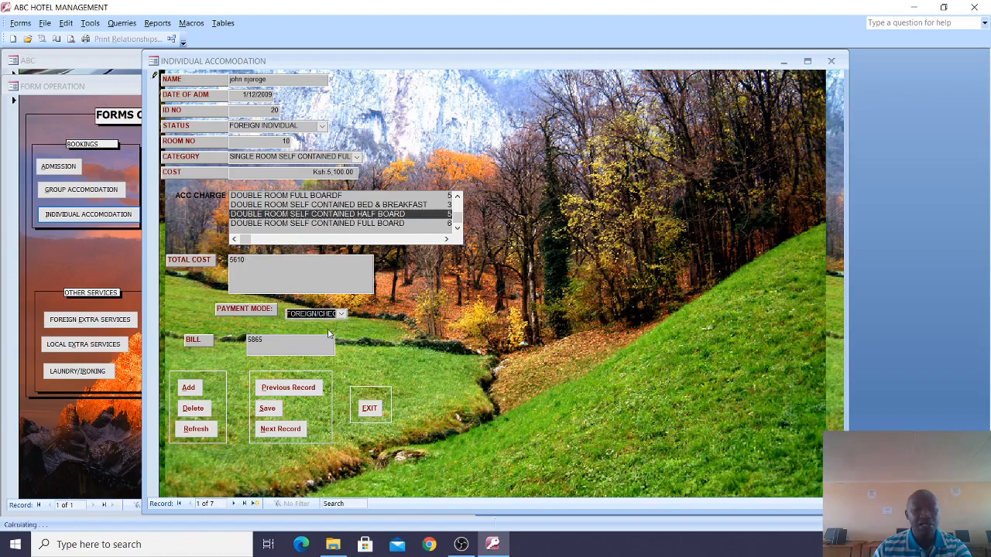
left_click(338, 317)
left_click(333, 324)
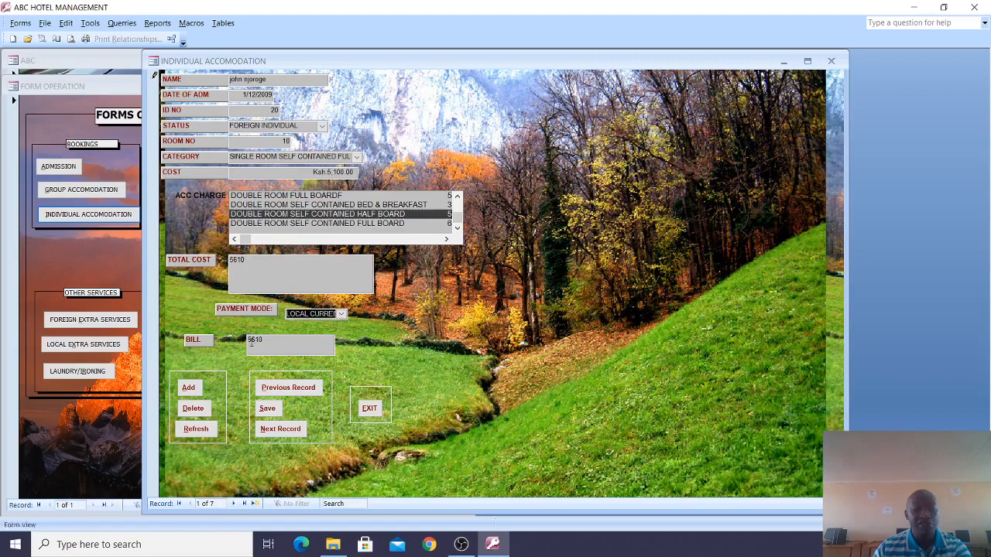
left_click(341, 315)
left_click(327, 334)
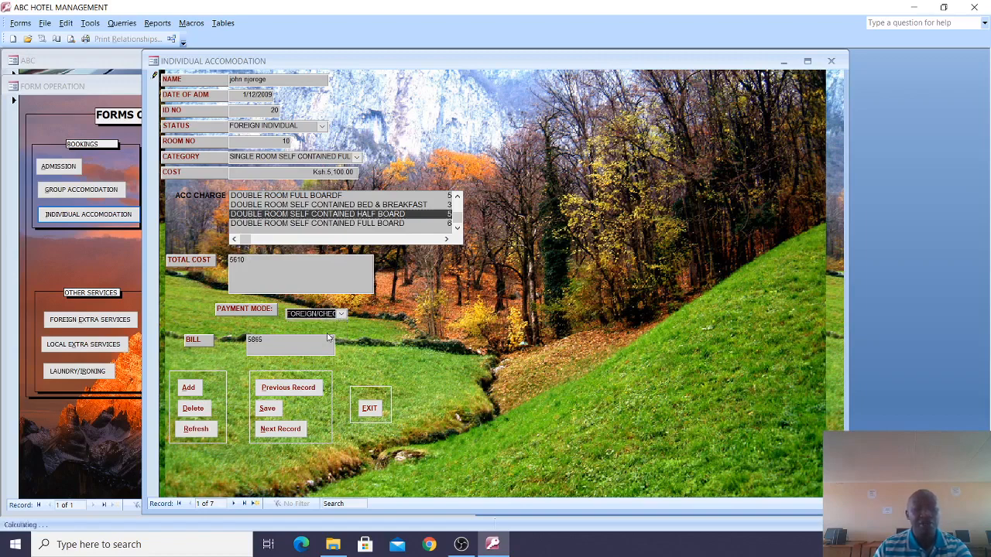
left_click(369, 407)
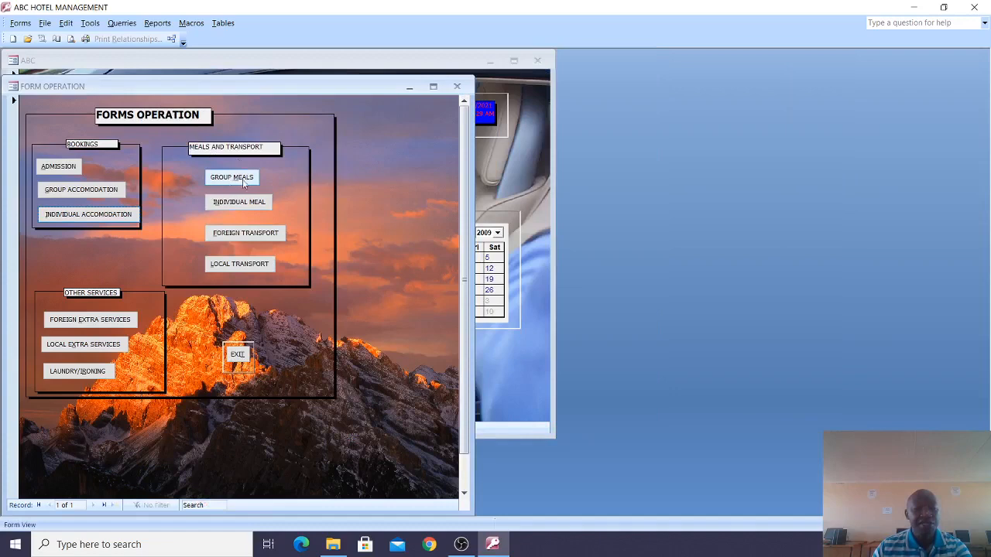
Open the Group Meals form and set the first group's status to Local.
left_click(244, 181)
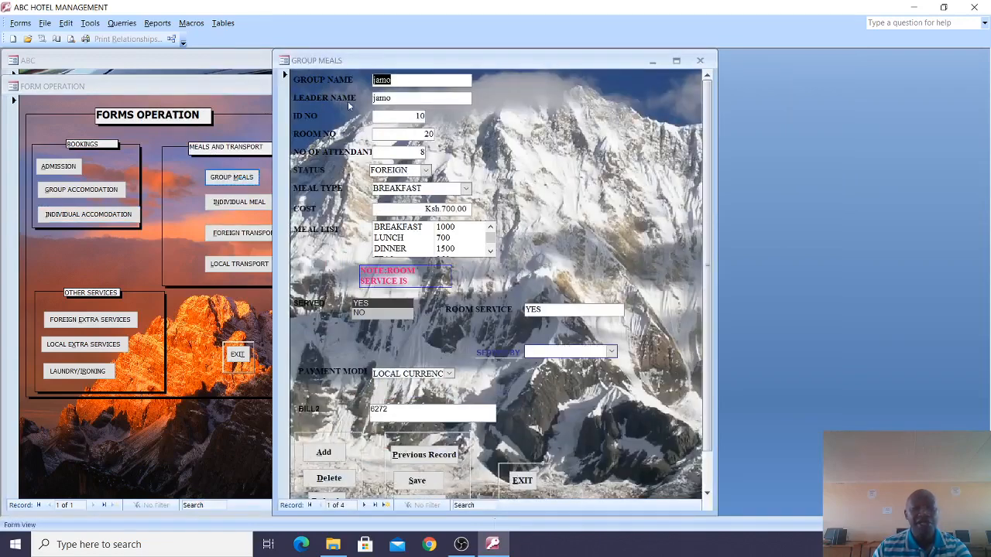
left_click(427, 170)
left_click(410, 192)
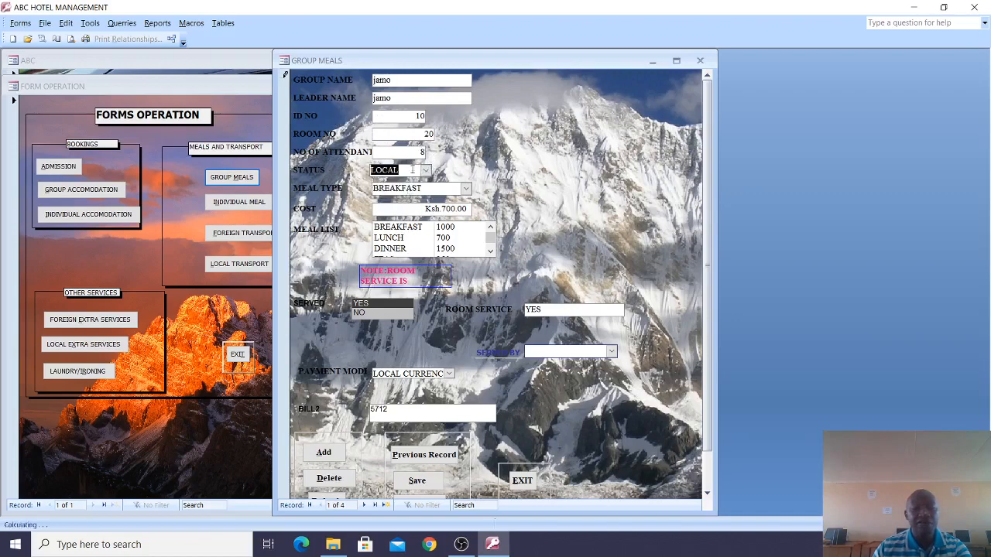
Compare the breakfast and dinner charges in the group's meal list and settle on Lunch at 700.
left_click(444, 239)
left_click(447, 229)
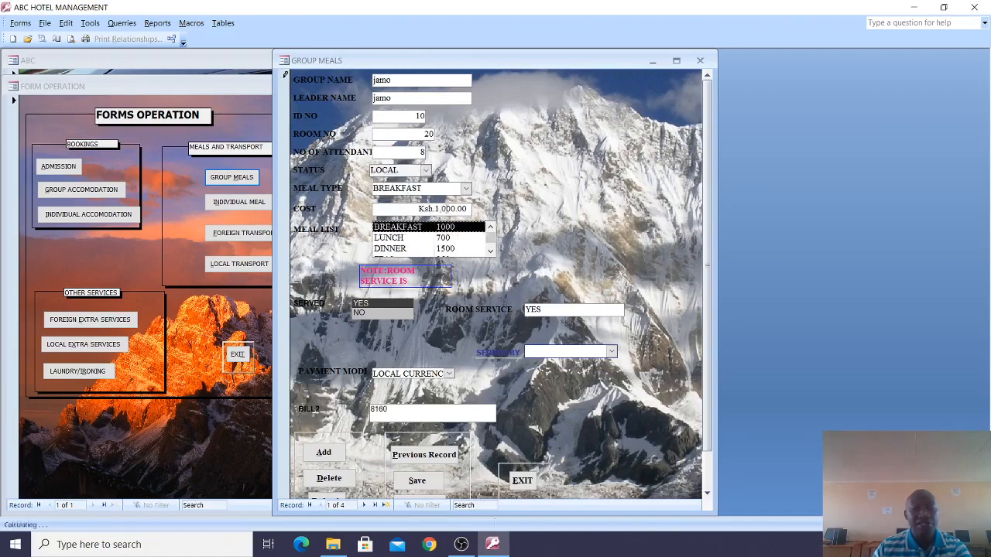
left_click(438, 249)
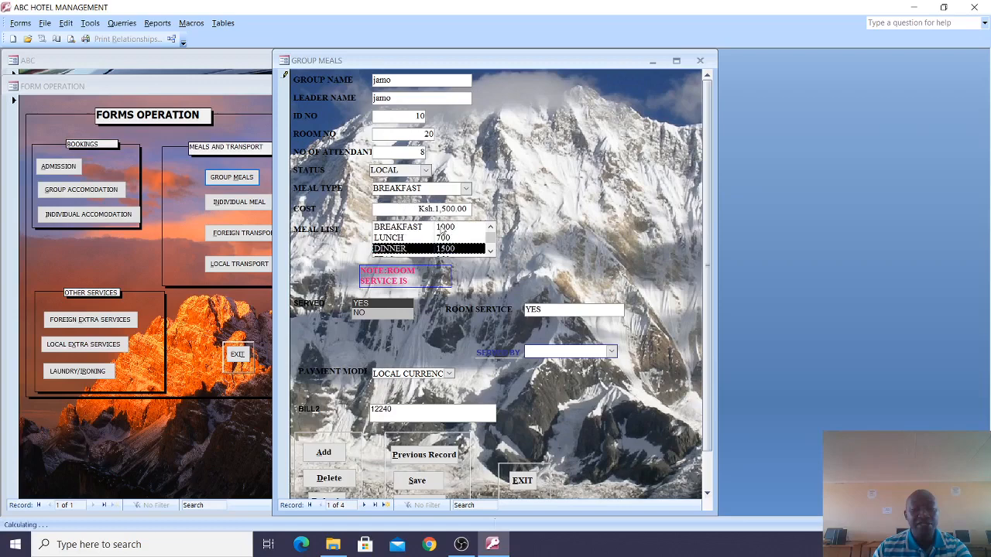
left_click(407, 238)
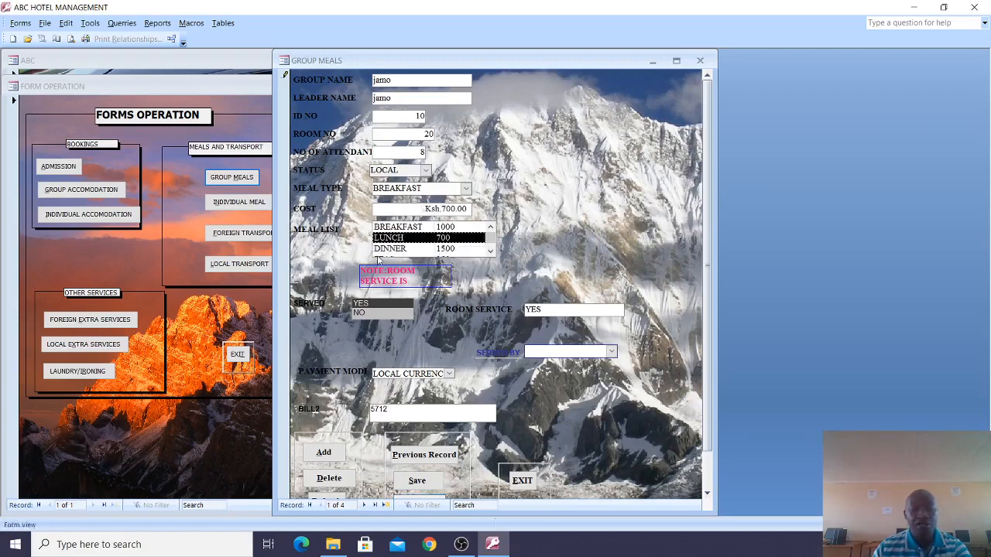
Switch from the Group Meals form to Local Transport and, after trying Mercedez Benz, set the transport cost to Bus at 28.
left_click(700, 60)
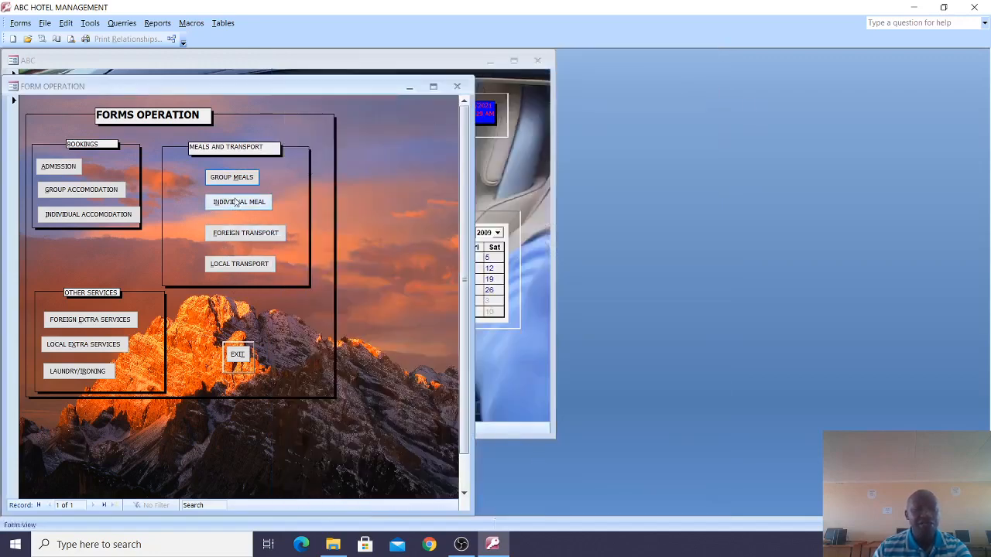
left_click(248, 270)
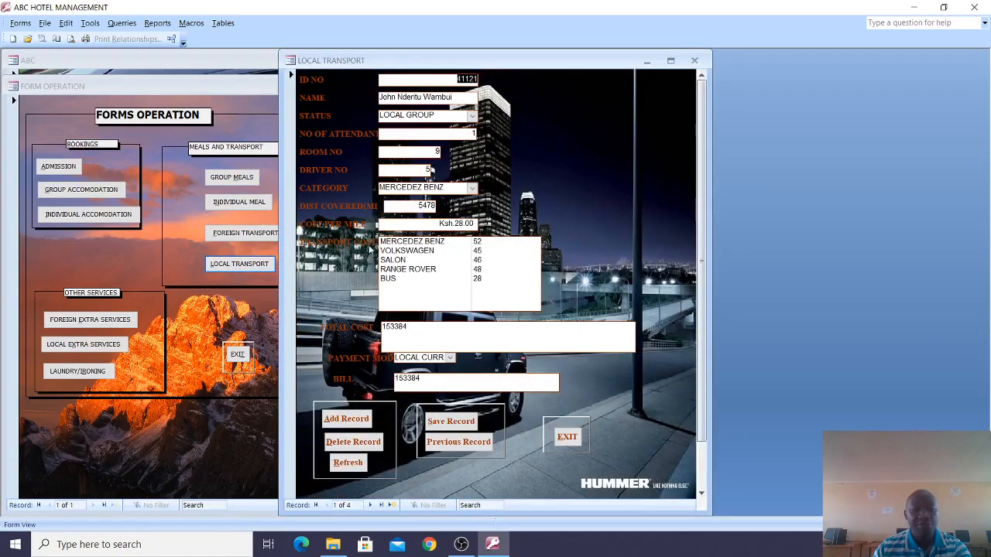
left_click(414, 245)
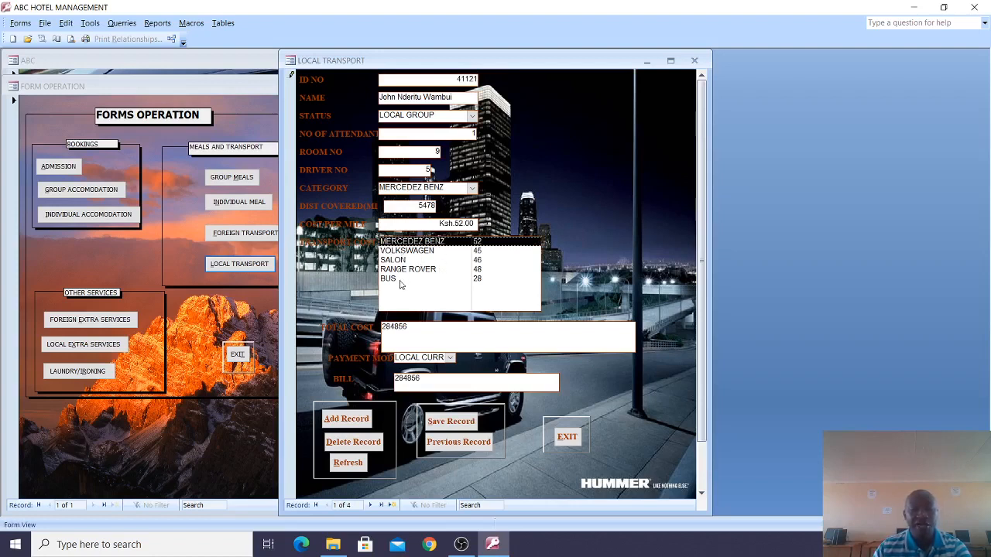
left_click(396, 281)
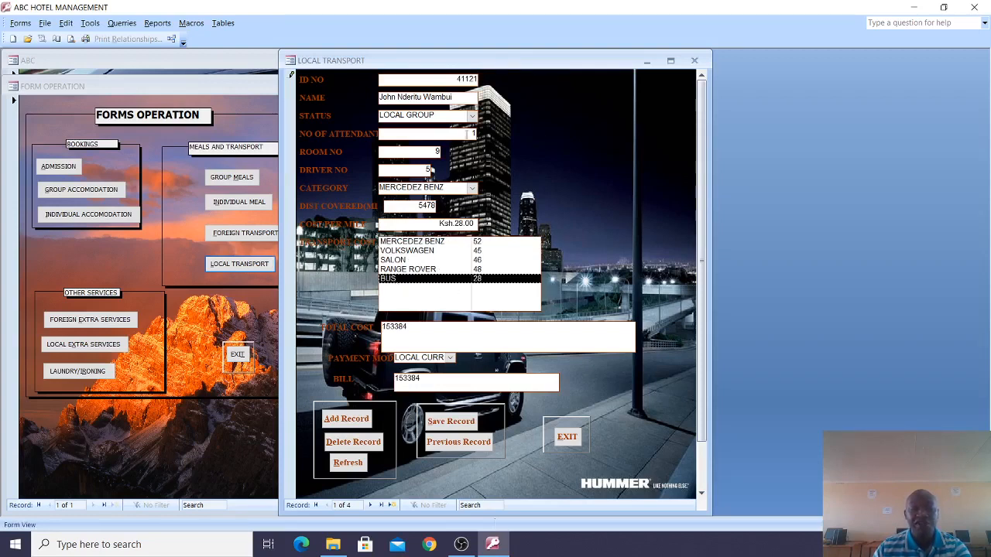
Set the guest's status to Local Individual in the Local Transport form and close the form.
left_click(471, 115)
left_click(418, 134)
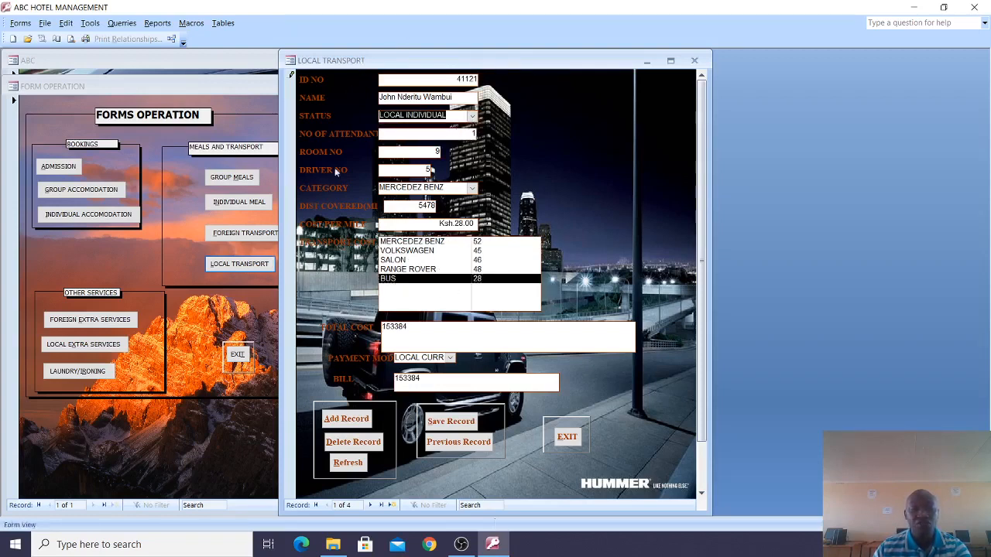
left_click(565, 436)
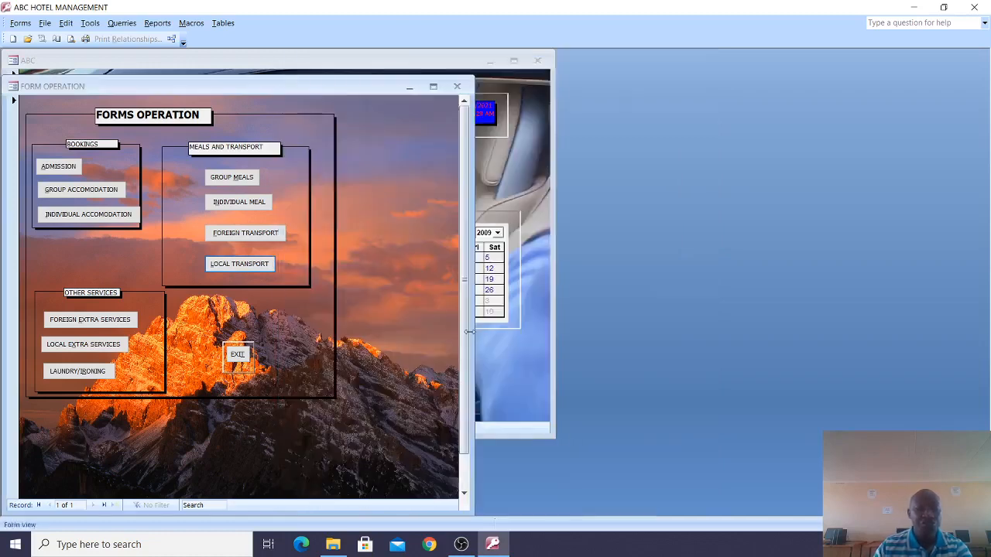
Open the Foreign Extra Services form, select the Swimming Pool charge of 750, set the service to Conference Facilities, and exit the form.
left_click(93, 323)
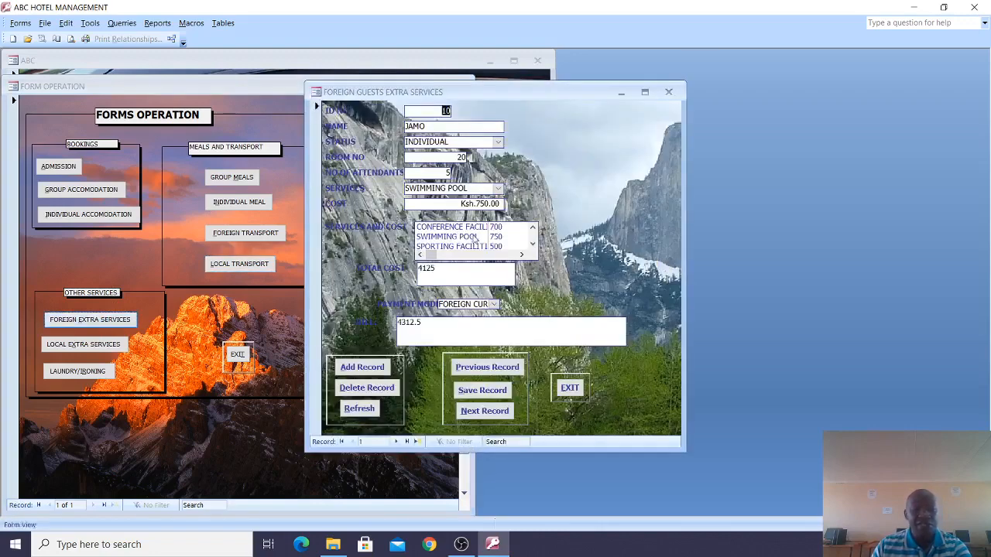
left_click(473, 237)
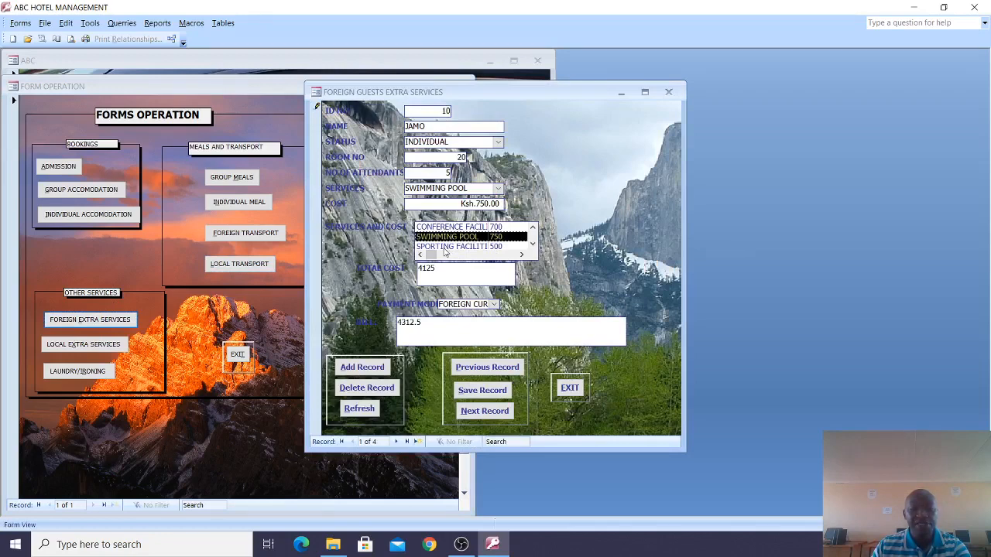
left_click(498, 188)
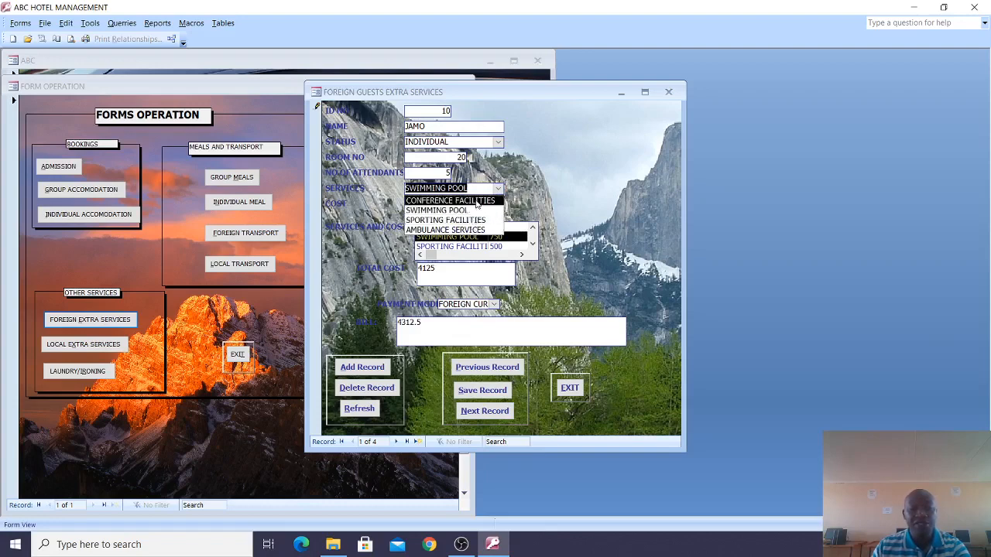
left_click(476, 201)
left_click(569, 387)
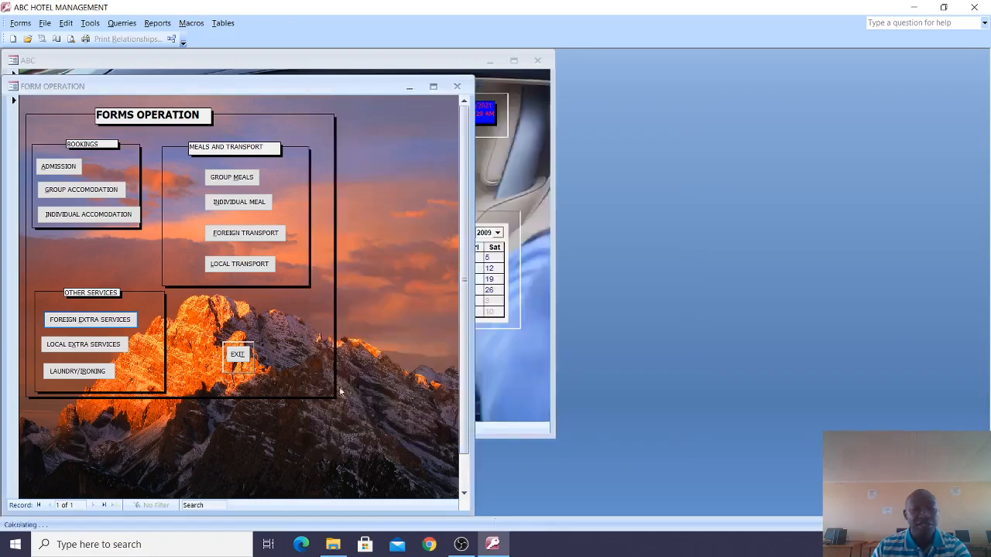
Open the Laundry/Ironing form, set the laundry charge to Heavy Linen at 300, and review the remaining laundry rates.
left_click(91, 373)
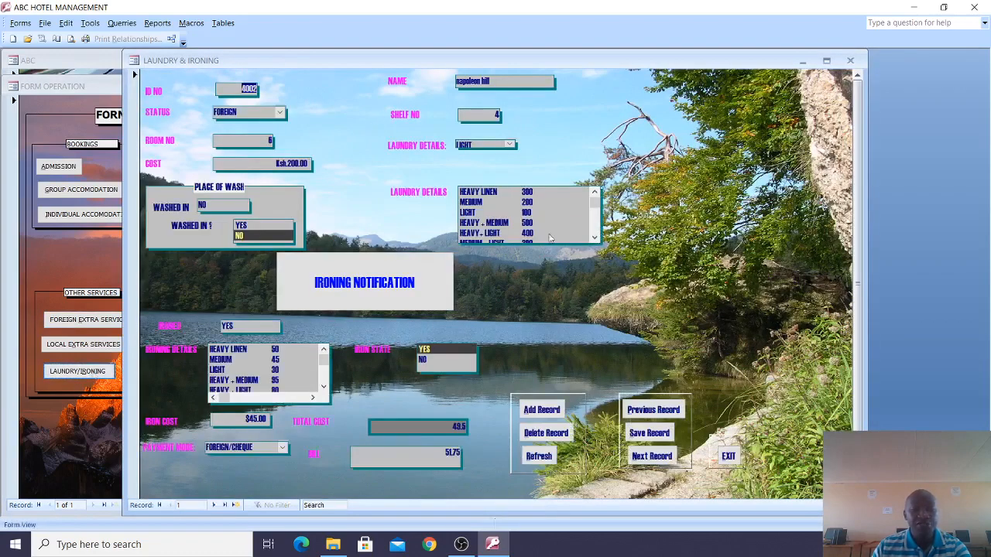
left_click(503, 195)
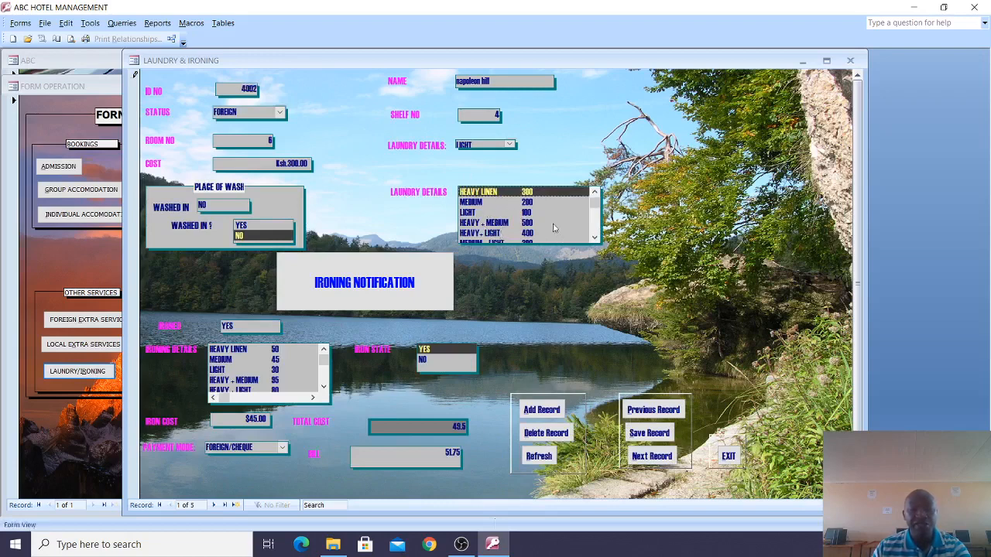
scroll(594, 232, "down", 3)
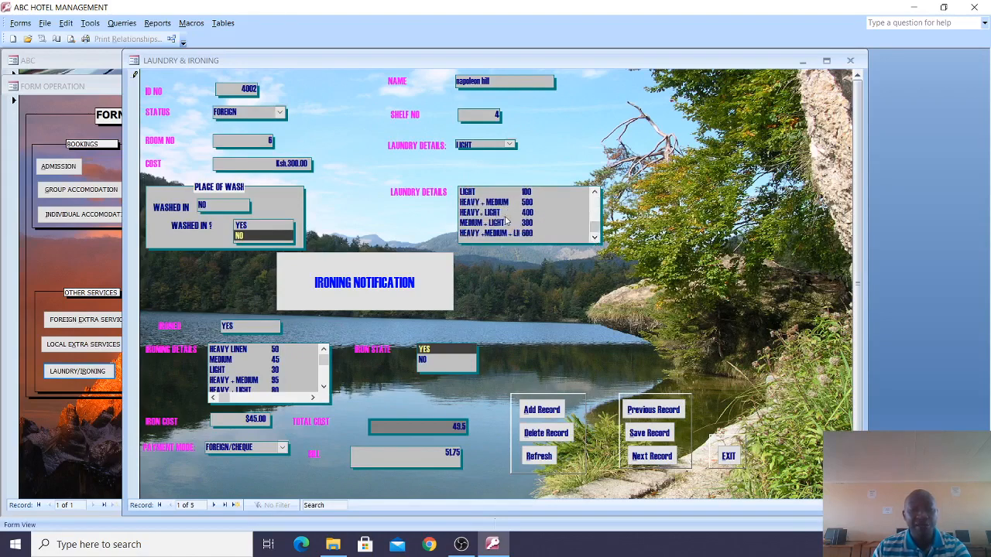
Display the ironing notification, dismiss it, and close the Laundry & Ironing form.
left_click(411, 267)
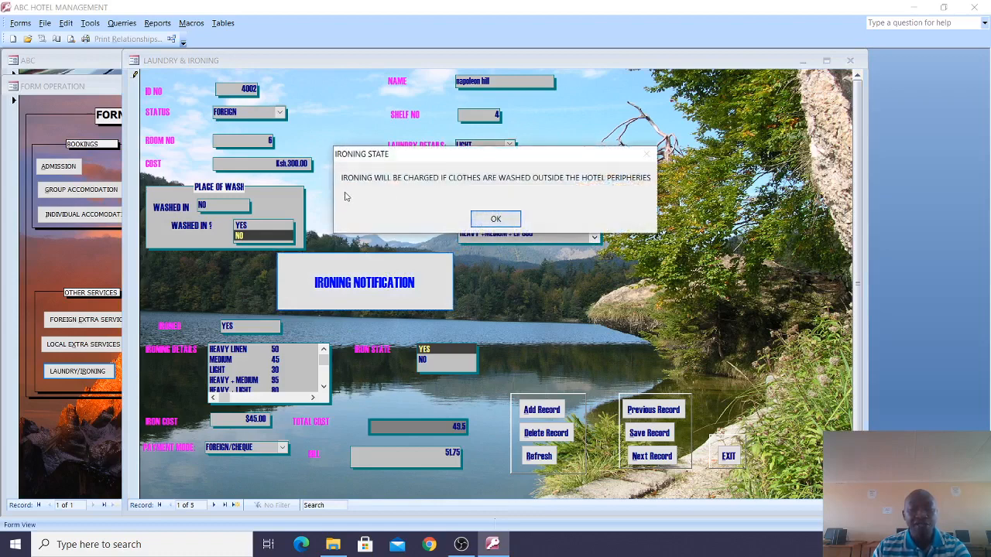
left_click(489, 220)
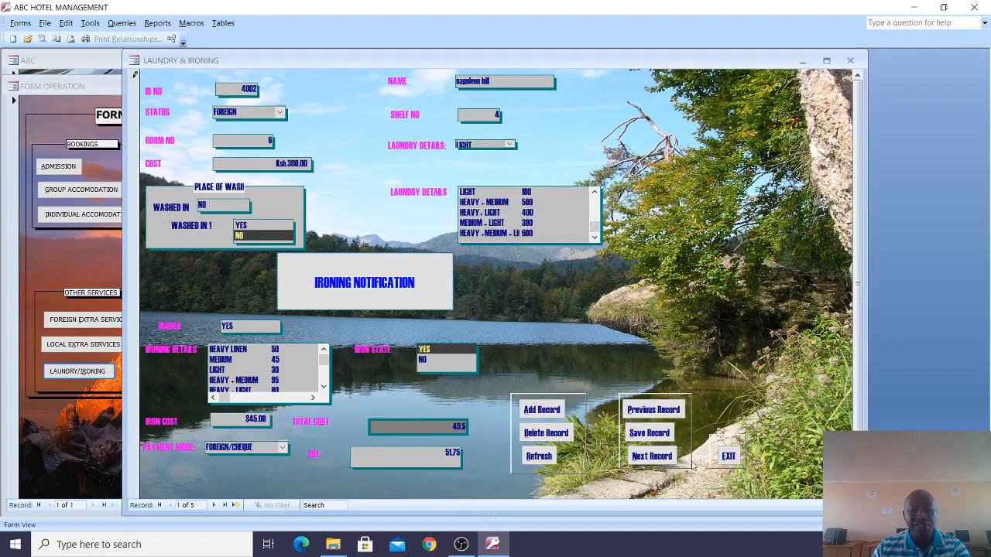
left_click(728, 456)
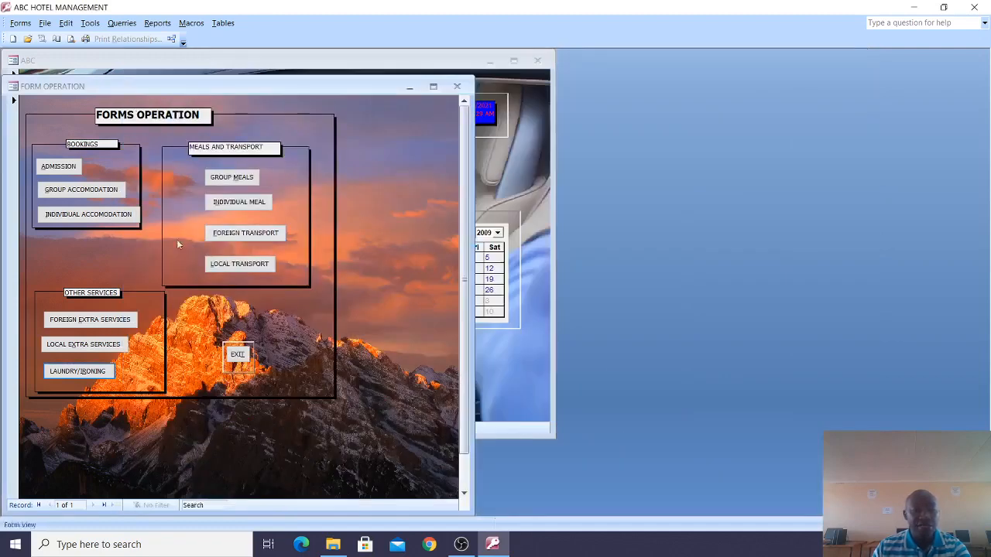
Close the Form Operation menu, open Report Operation beside the main operations list to examine its report choices, and close it.
left_click(456, 86)
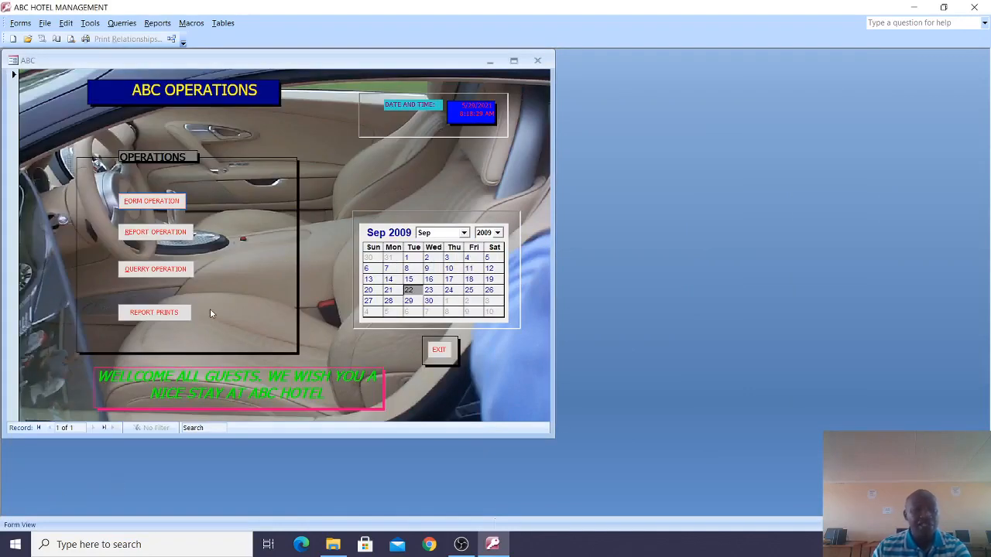
left_click(158, 234)
left_click_drag(211, 61, 311, 86)
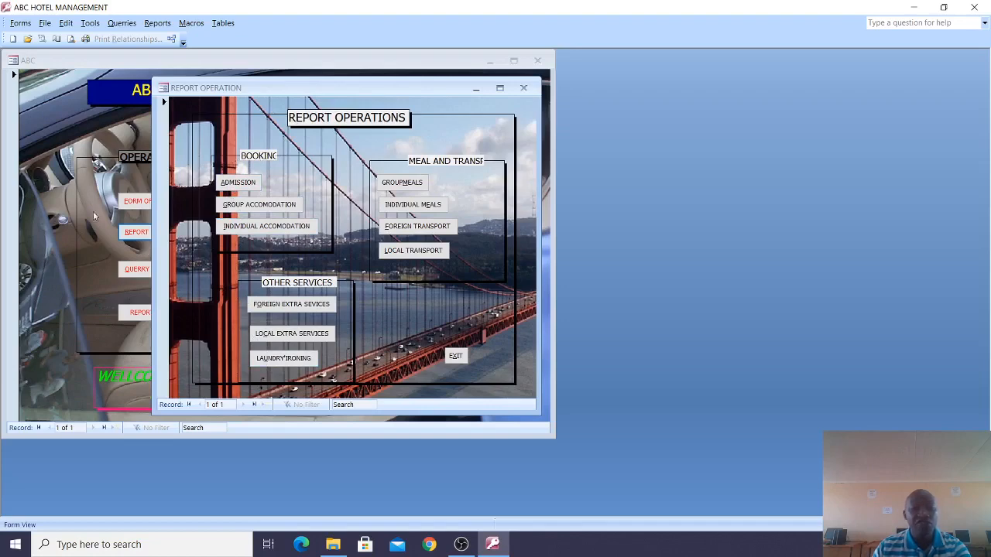
left_click_drag(296, 94, 529, 247)
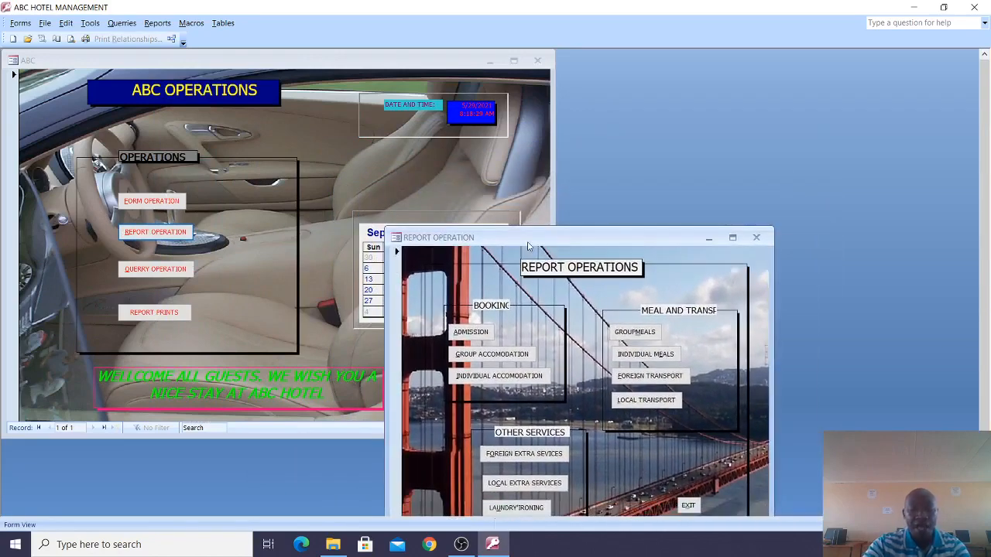
left_click_drag(528, 247, 519, 96)
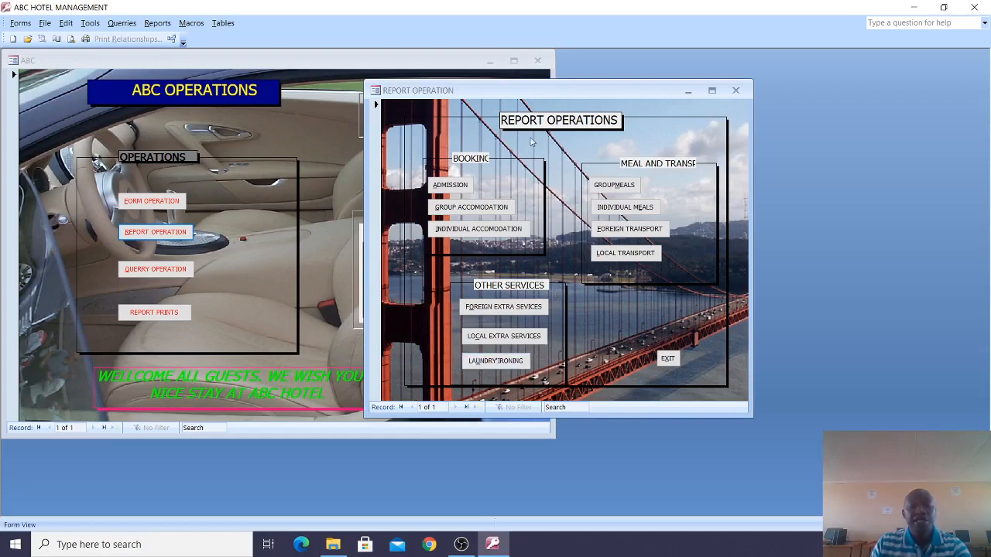
right_click(489, 106)
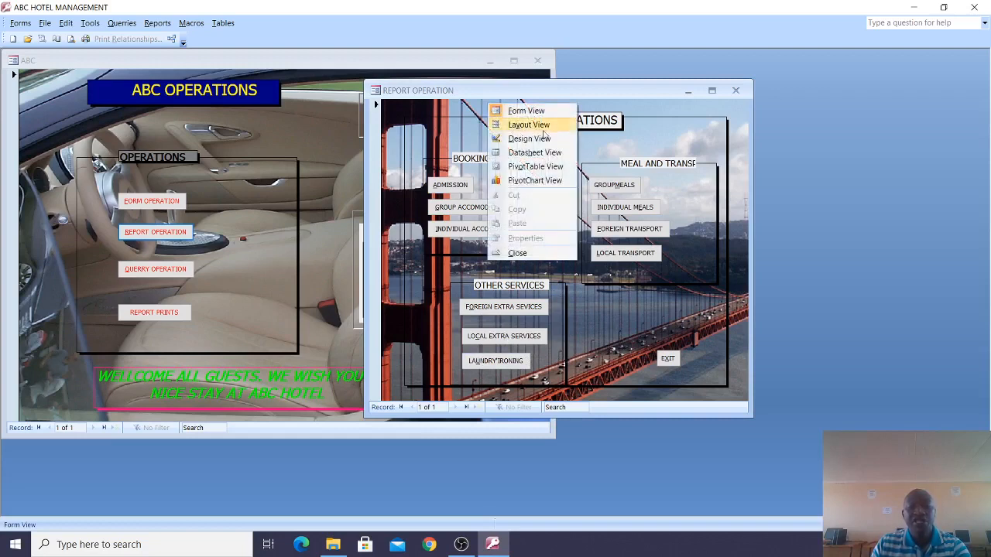
left_click(735, 90)
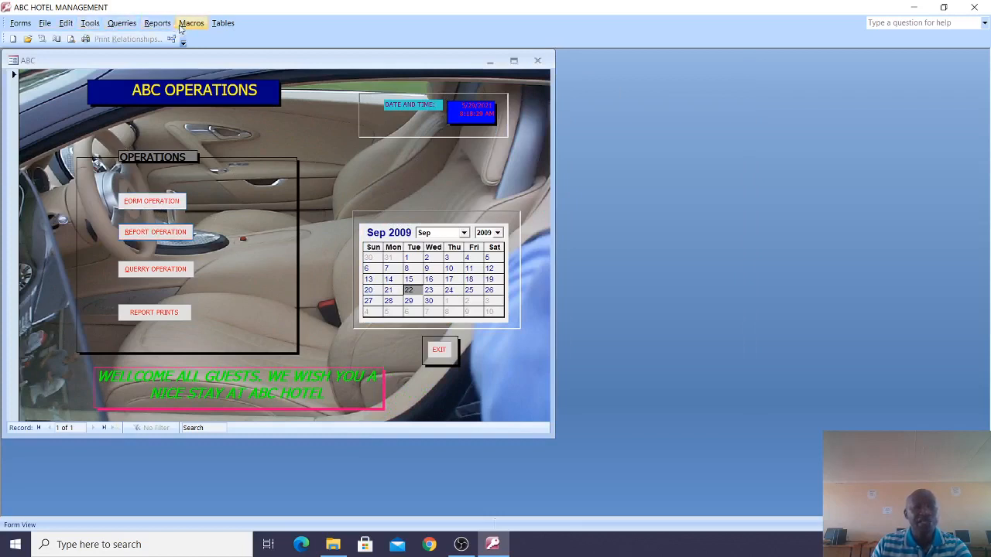
Open the Admission table, examine its fields and record options, and close it.
left_click(226, 26)
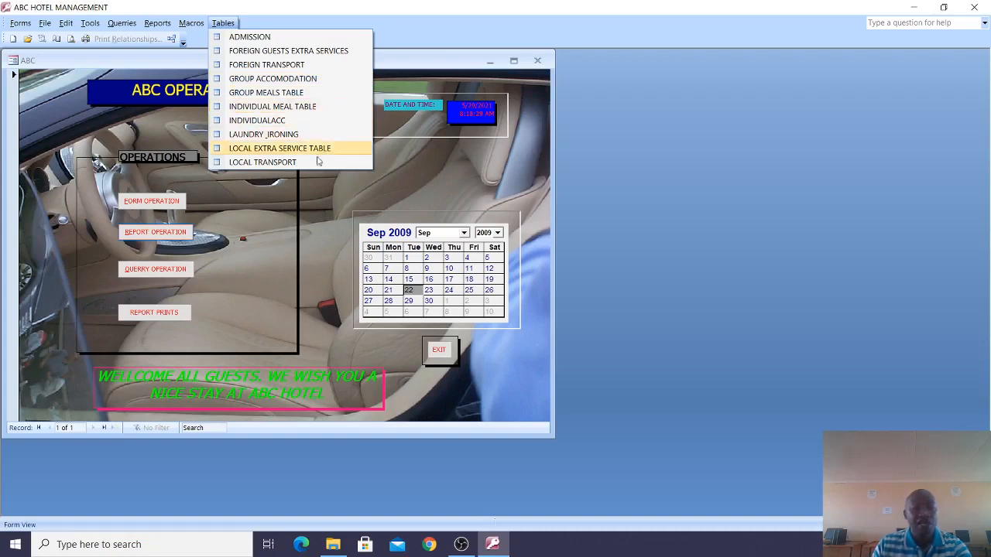
left_click(262, 42)
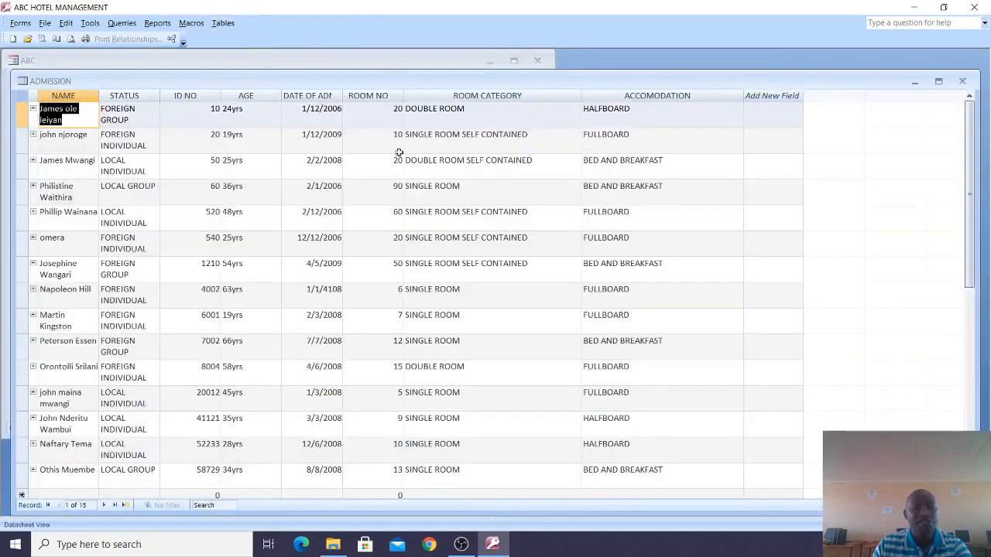
left_click(25, 93)
right_click(25, 92)
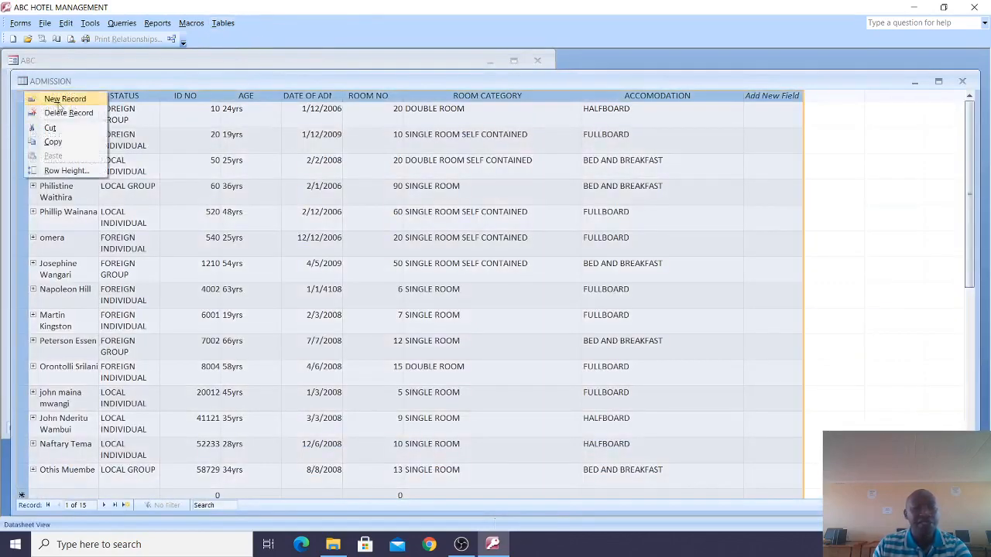
left_click(165, 86)
right_click(29, 93)
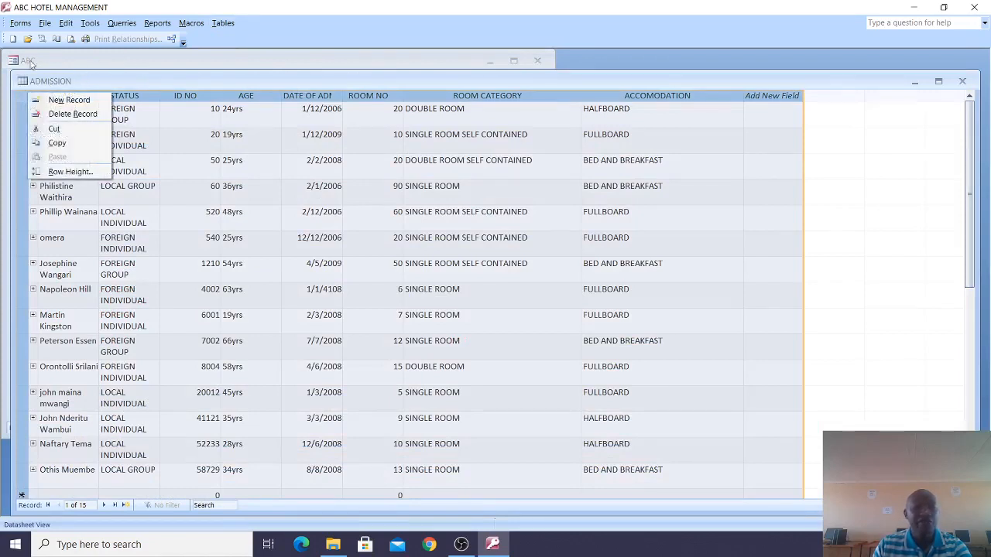
left_click(186, 87)
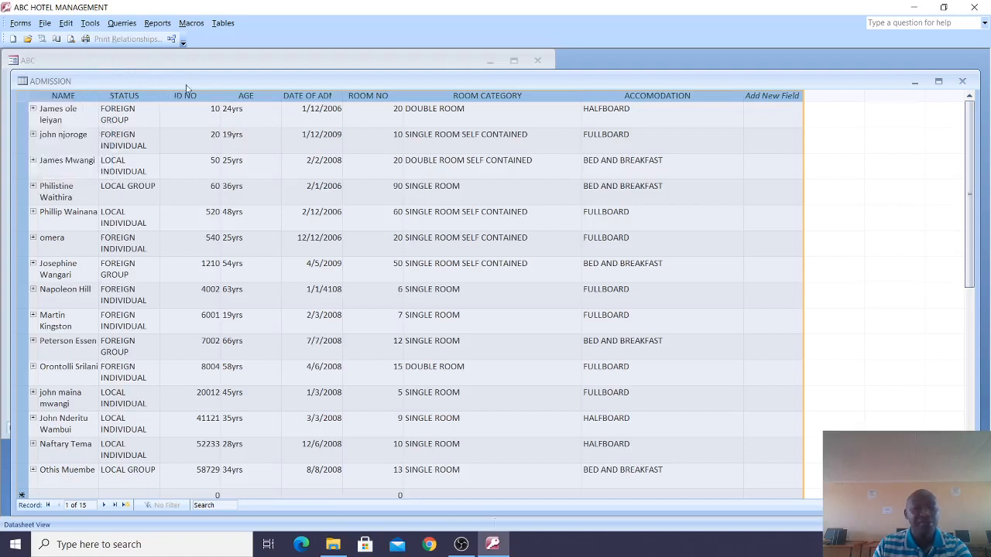
left_click(54, 94)
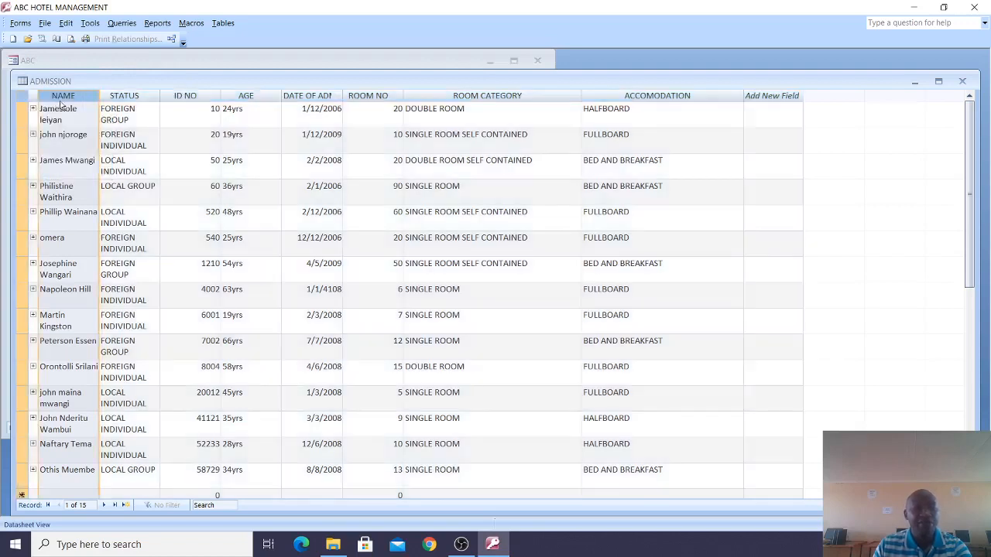
left_click(138, 107)
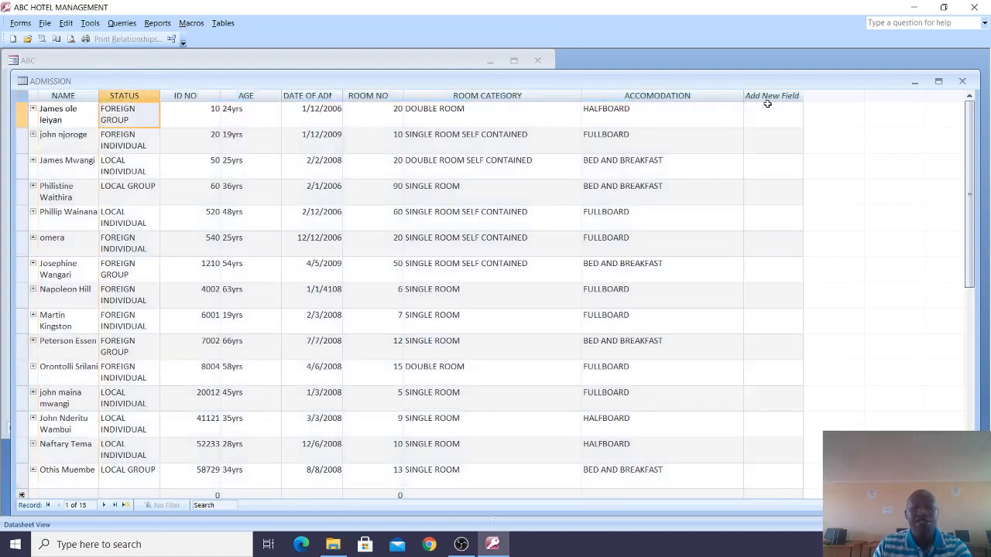
left_click(962, 81)
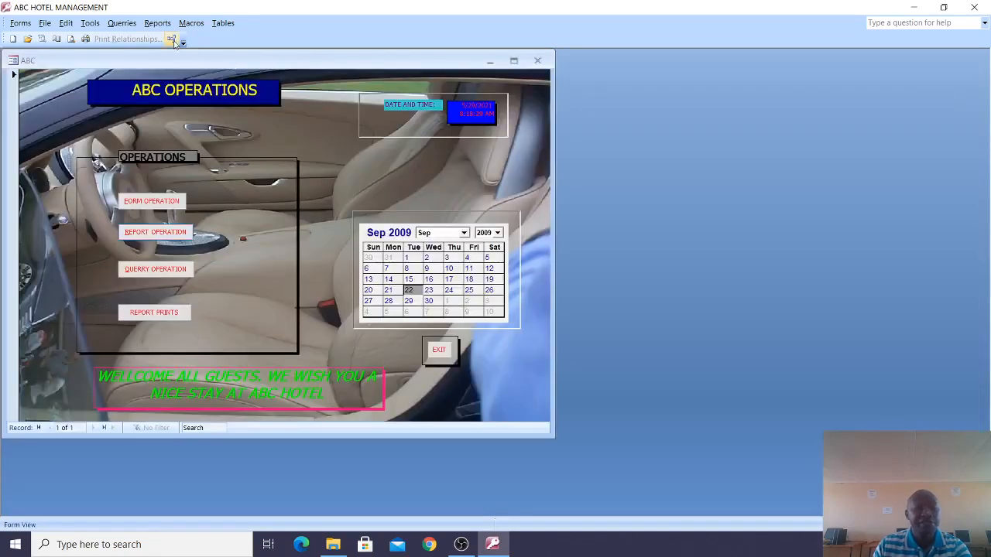
Look over the list of available reports, close the ABC main form, and quit the database.
left_click(192, 23)
mouse_move(138, 23)
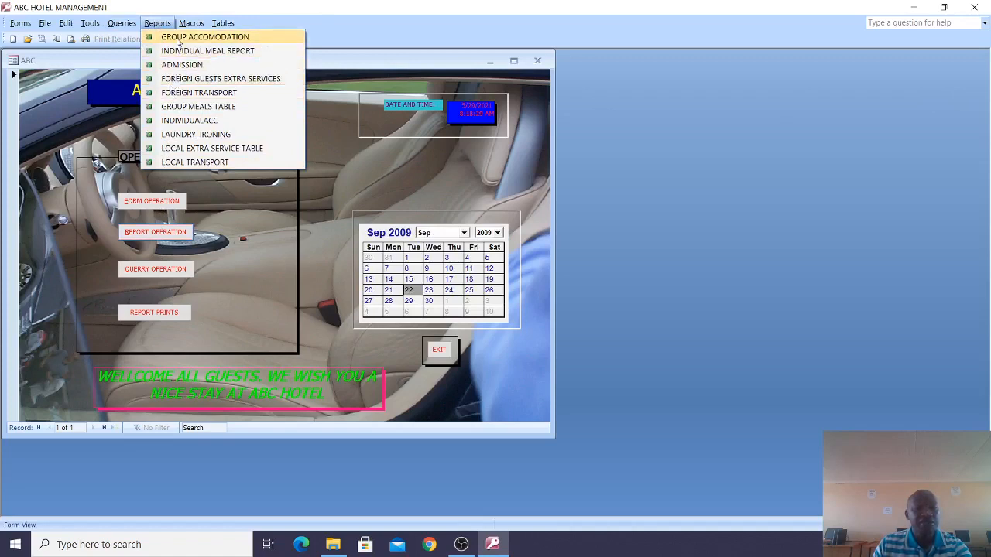
left_click(538, 60)
left_click(537, 60)
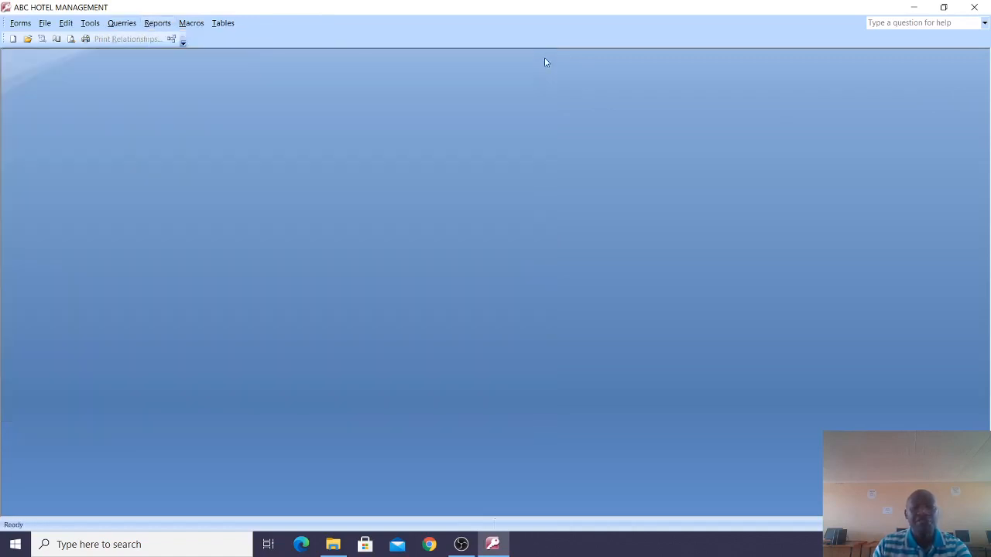
left_click(973, 8)
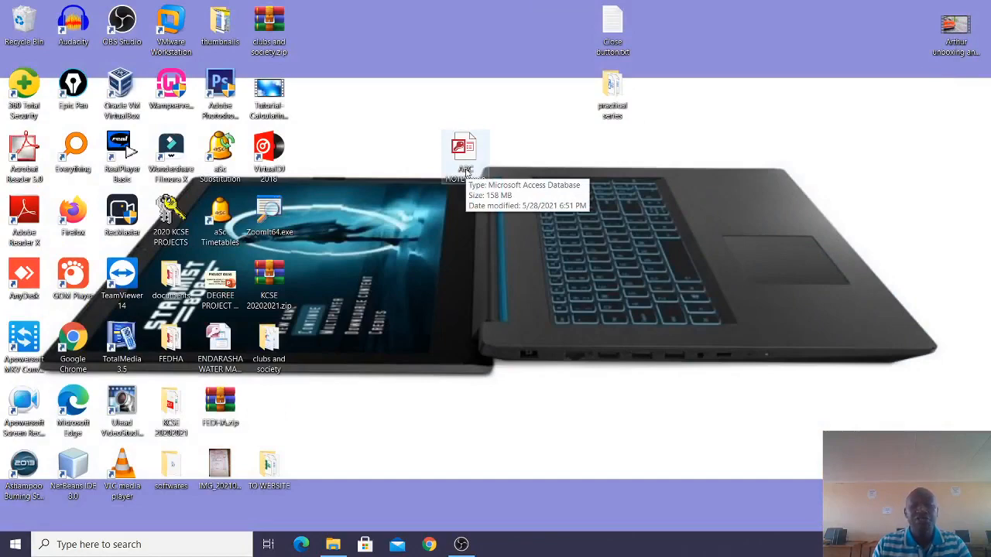
Open the ABC HOTEL database from the desktop and enable its disabled content for this session.
left_click(464, 172)
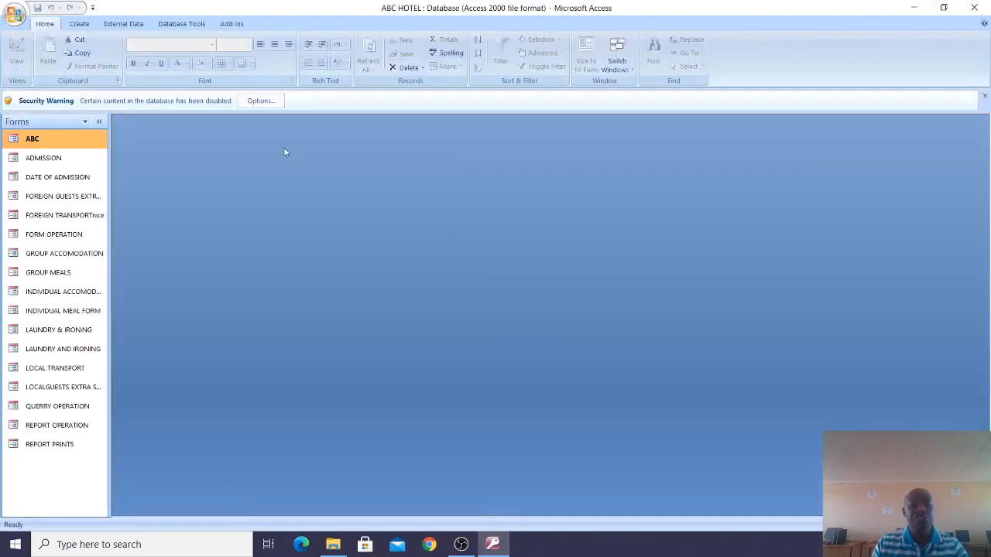
left_click(261, 101)
left_click(370, 302)
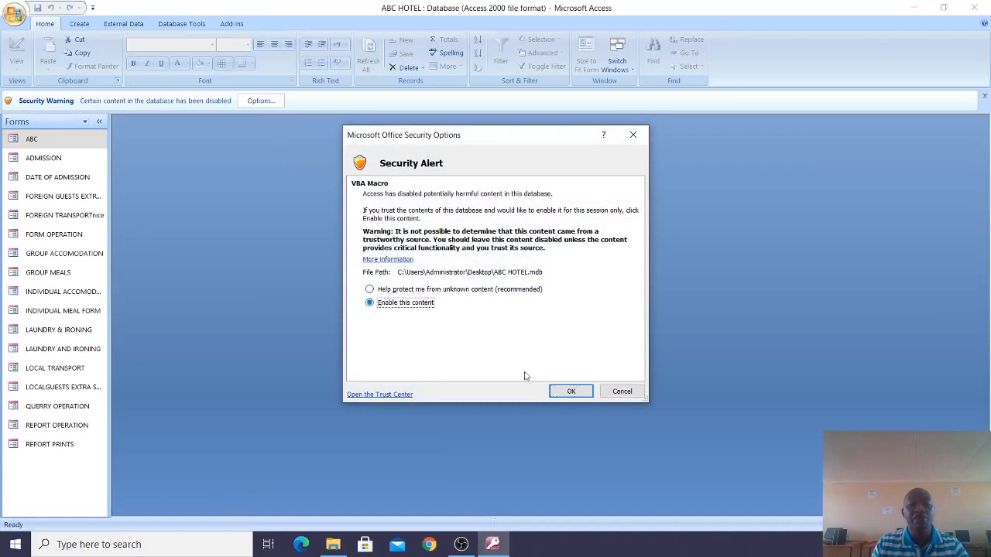
left_click(570, 391)
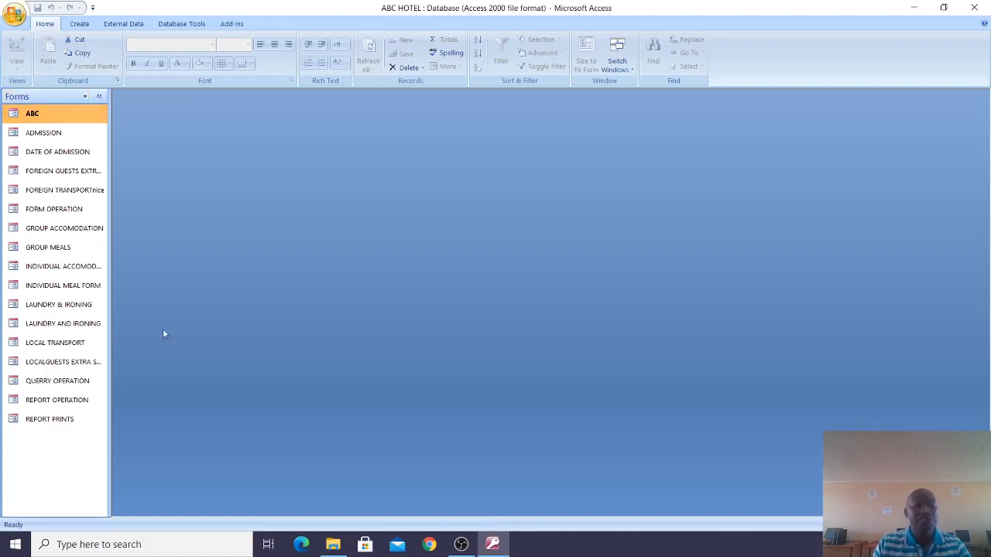
Widen the forms list, dismiss the antivirus notification, and open the ADMISSION form in Design View.
left_click_drag(275, 327, 312, 332)
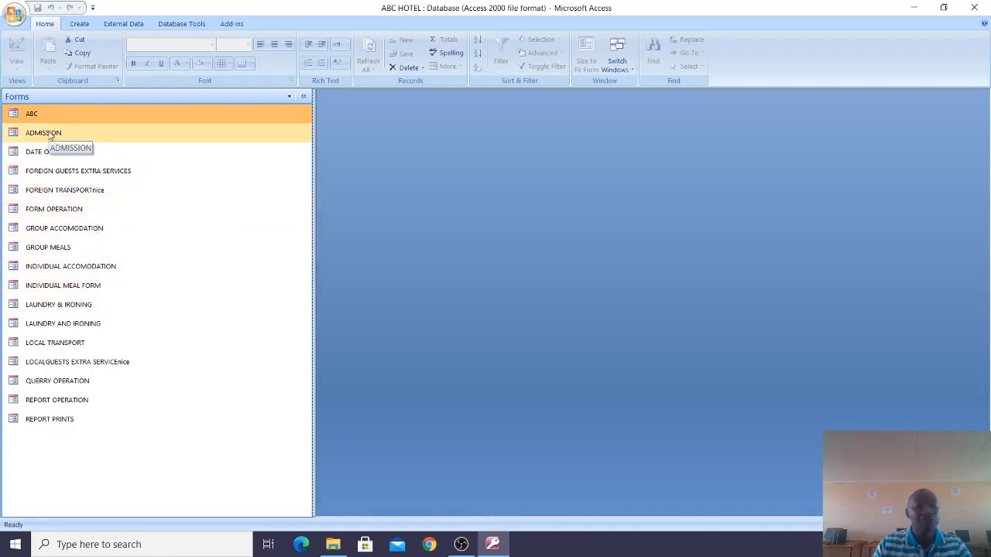
left_click(127, 154)
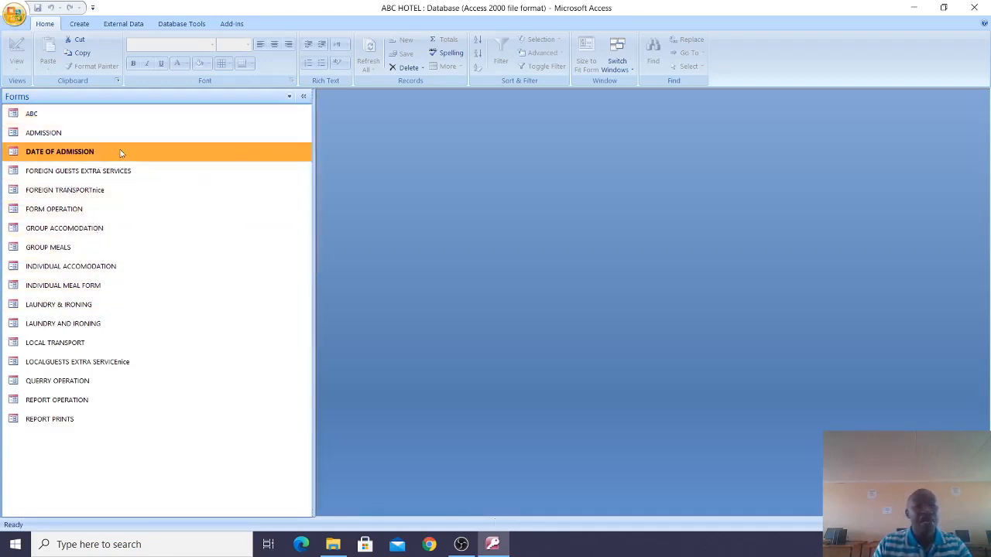
right_click(48, 134)
key("Escape")
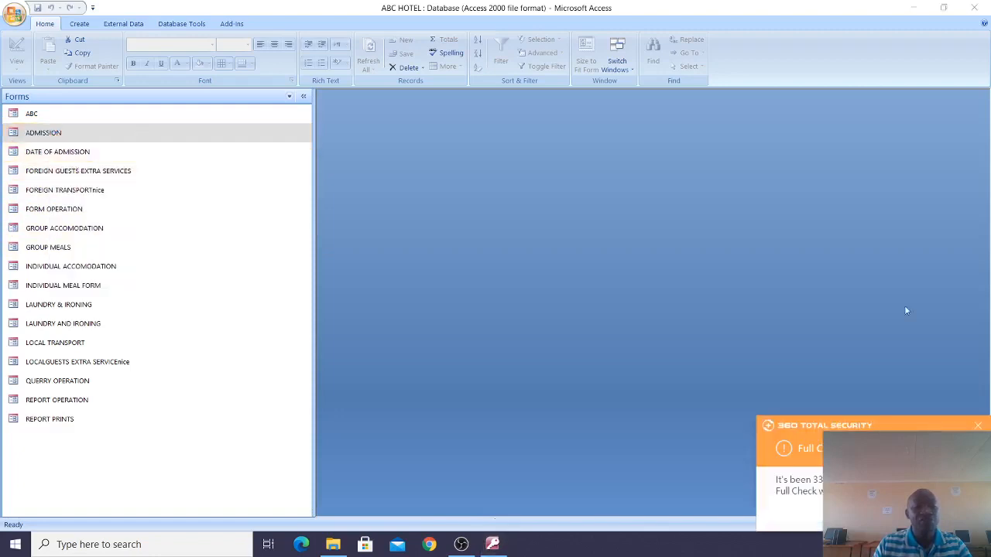
left_click(978, 425)
right_click(54, 133)
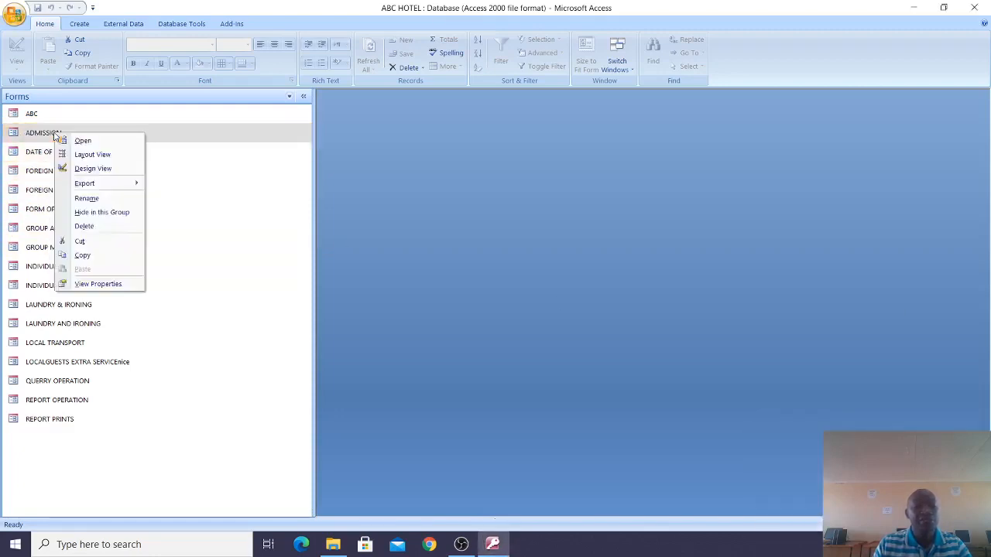
left_click(99, 168)
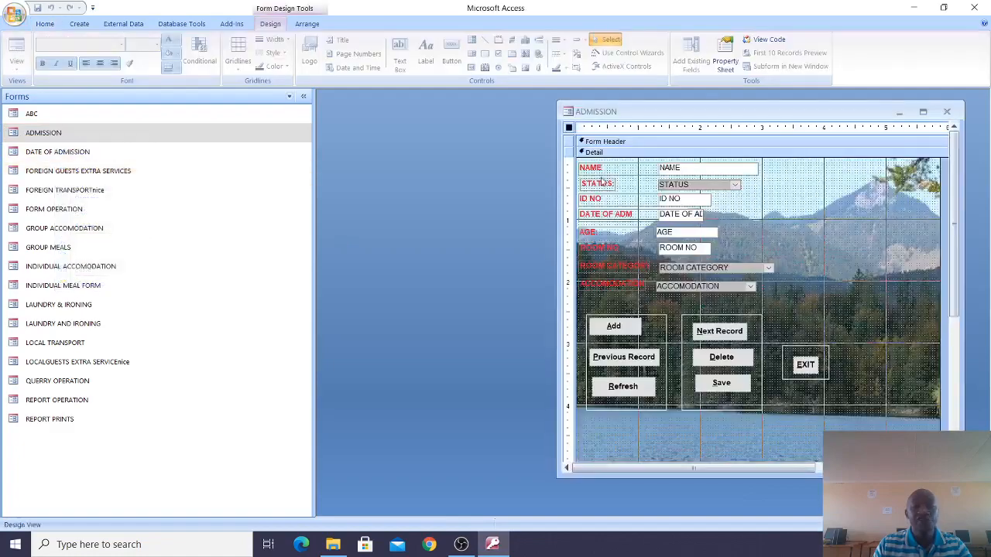
Reposition the ADMISSION form window, inspect its Accomodation and Room Category combo boxes, and close the form.
left_click_drag(669, 116, 445, 127)
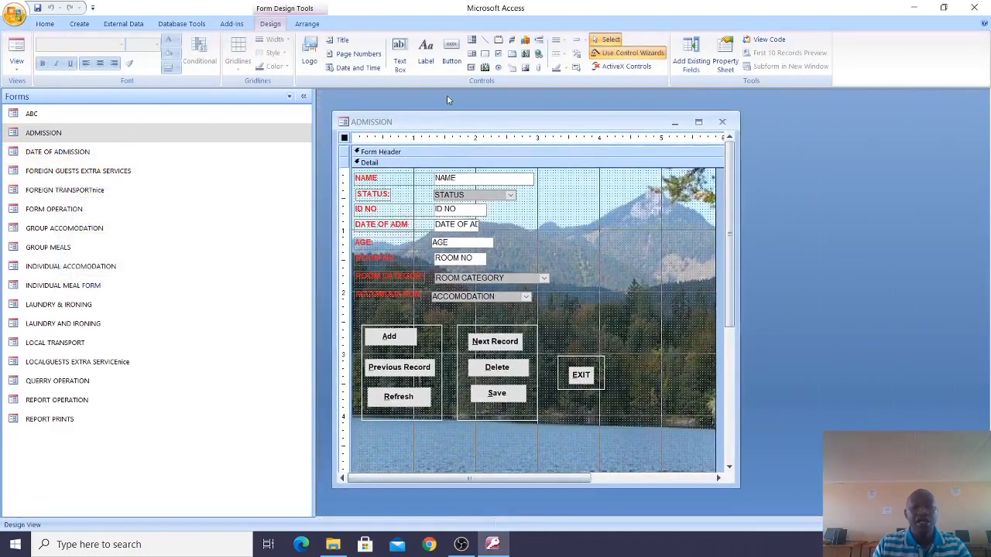
left_click(476, 298)
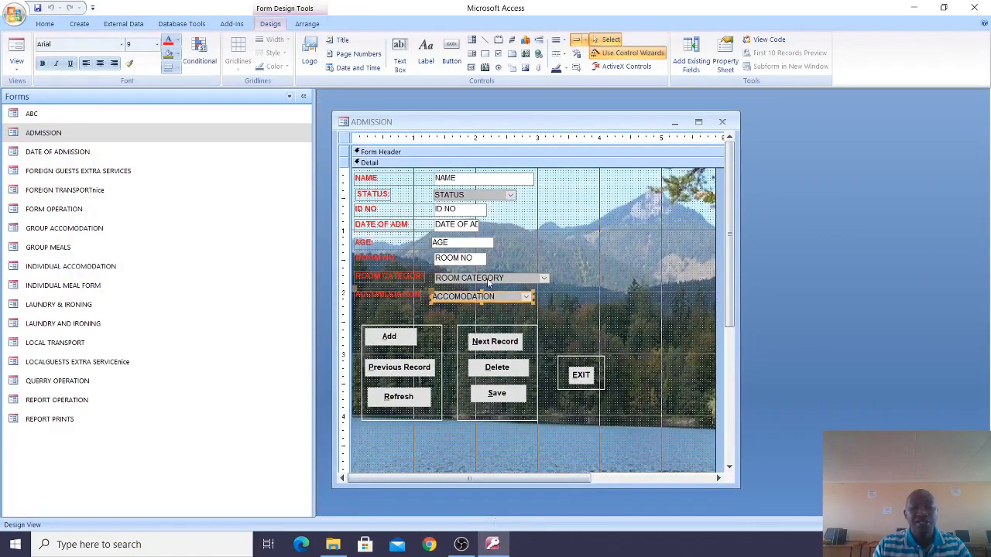
left_click(490, 280)
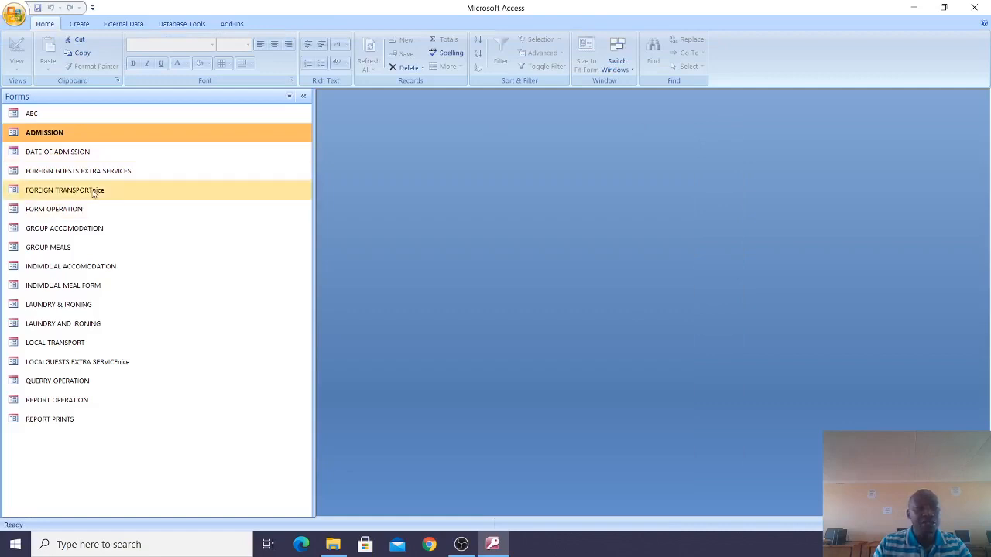
Open the INDIVIDUAL ACCOMODATION form in Design View and reposition its window beside the forms list.
right_click(73, 267)
left_click(115, 303)
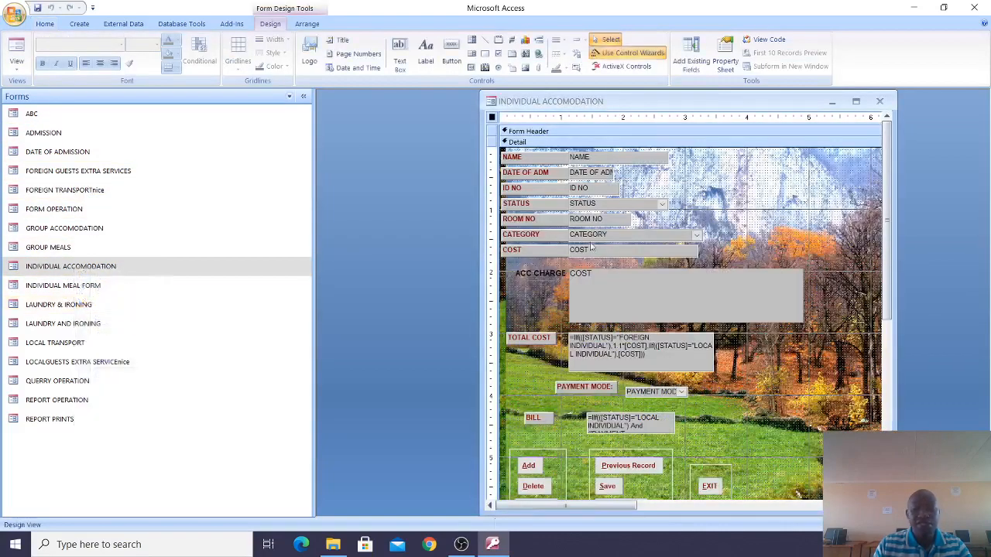
left_click_drag(607, 105, 510, 92)
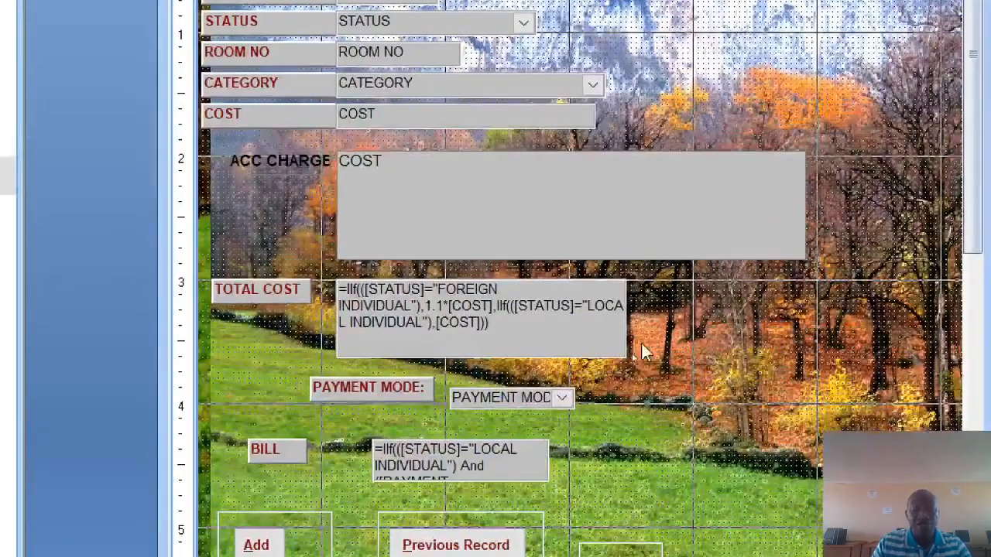
Widen the Total Cost box and examine its IIf formula against the form's Status and Cost fields.
left_click(577, 353)
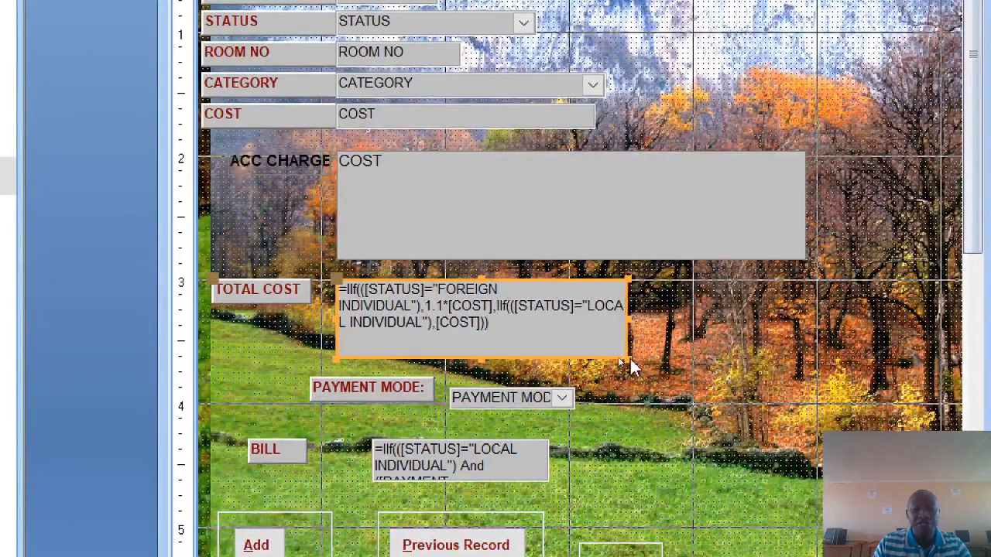
left_click_drag(628, 357, 906, 358)
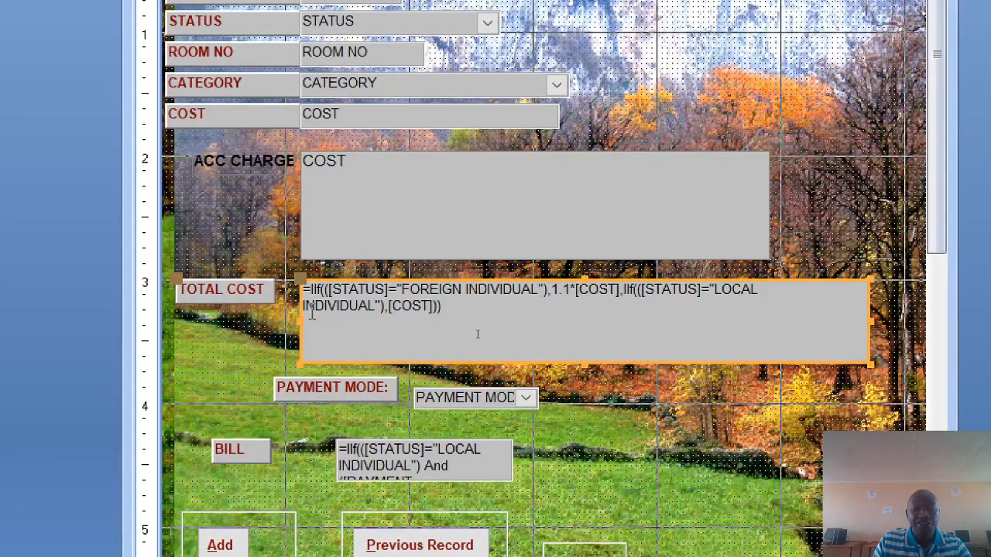
scroll(309, 78, "up", 3)
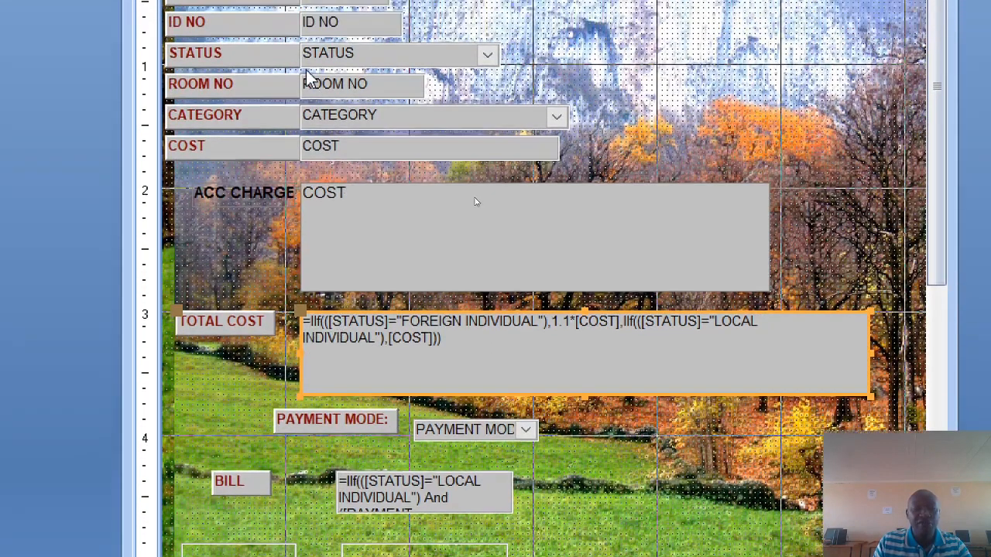
scroll(389, 70, "up", 1)
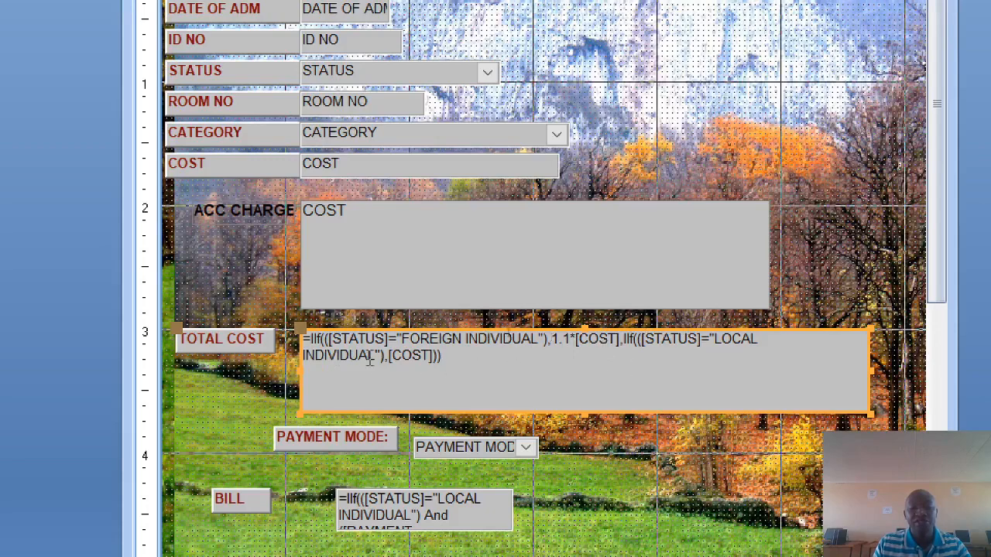
scroll(417, 486, "down", 5)
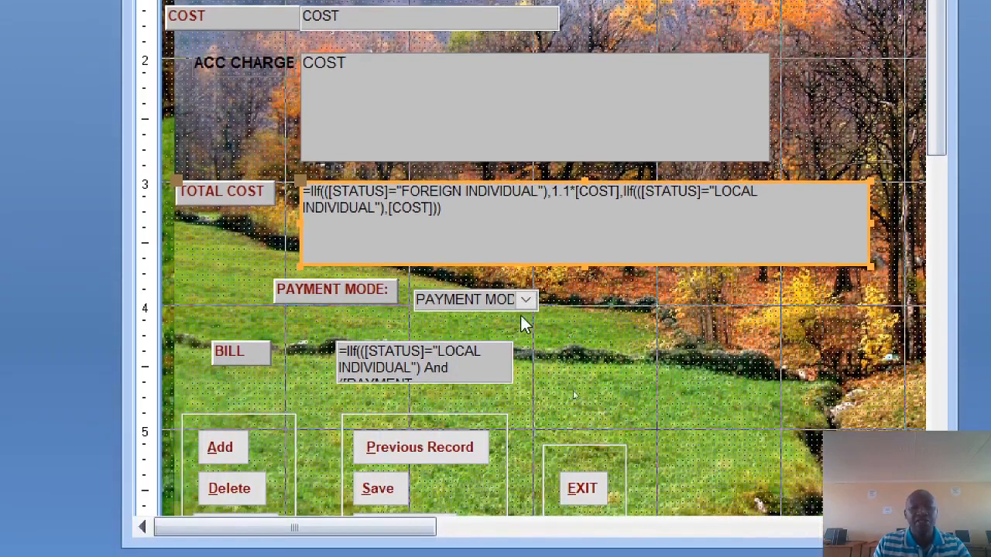
Enlarge the Bill box to read its full payment formula, and close the INDIVIDUAL ACCOMODATION form without saving.
left_click(434, 370)
left_click_drag(513, 380, 689, 457)
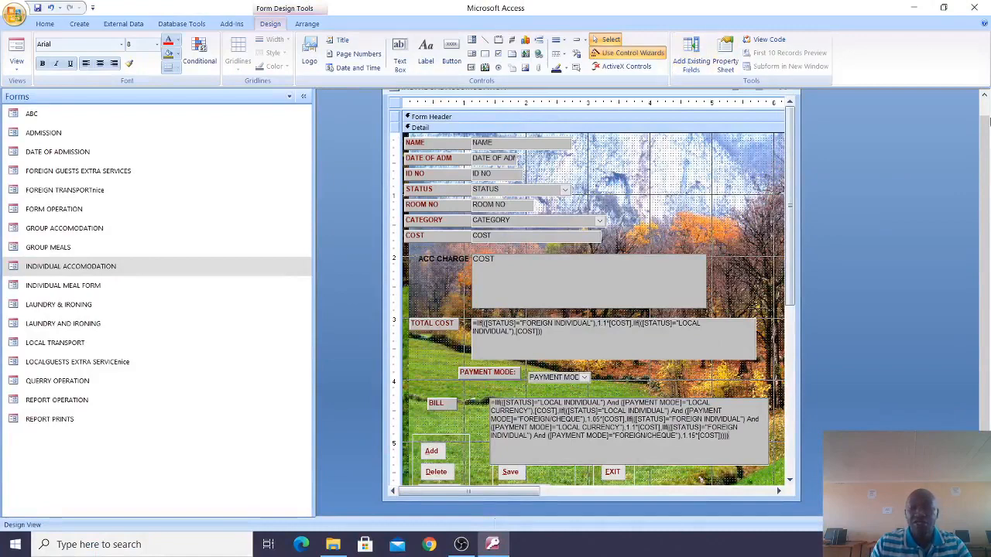
left_click(983, 94)
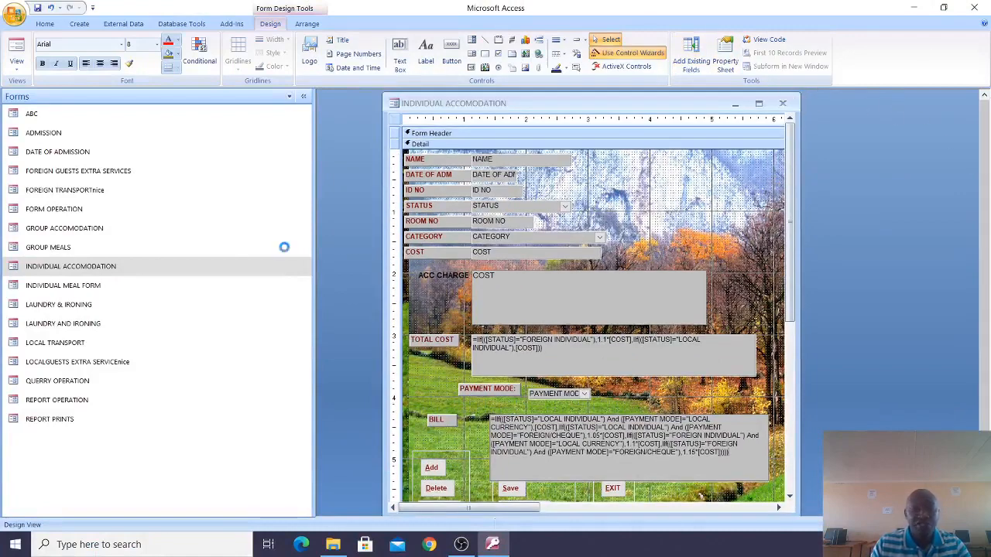
left_click(501, 304)
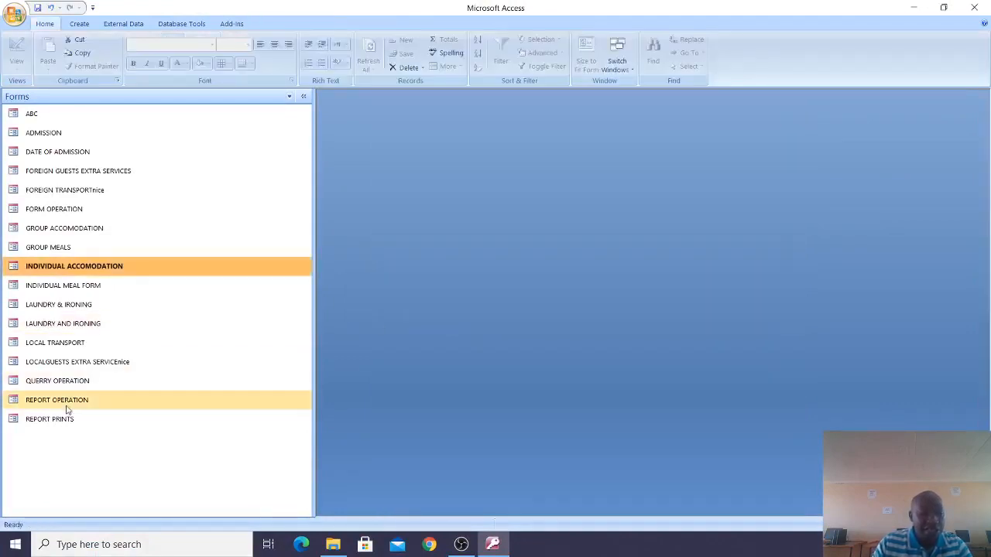
Open LAUNDRY AND IRONING maximized in Design View, inspect its Status, Laundry Details and Ironing Details combo boxes, and close it.
right_click(66, 326)
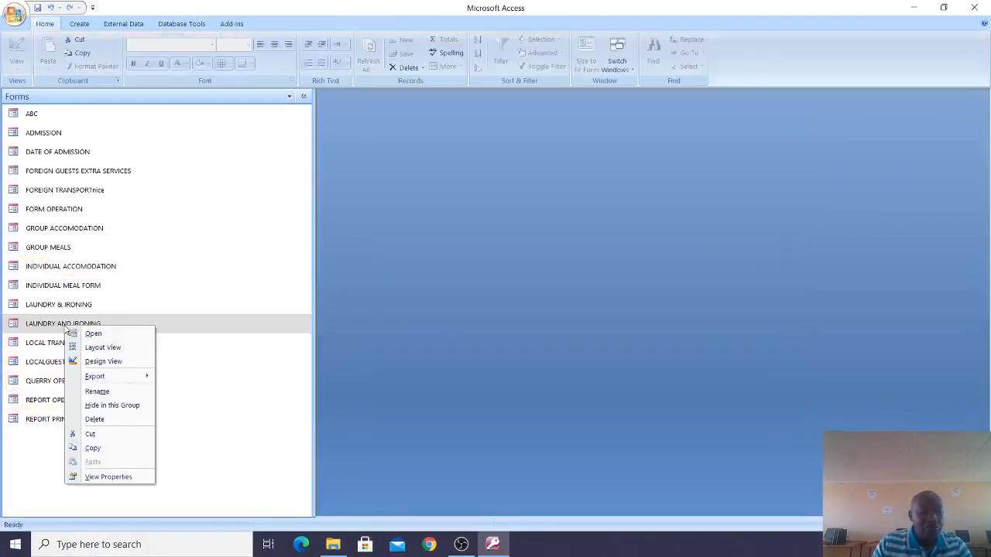
left_click(103, 362)
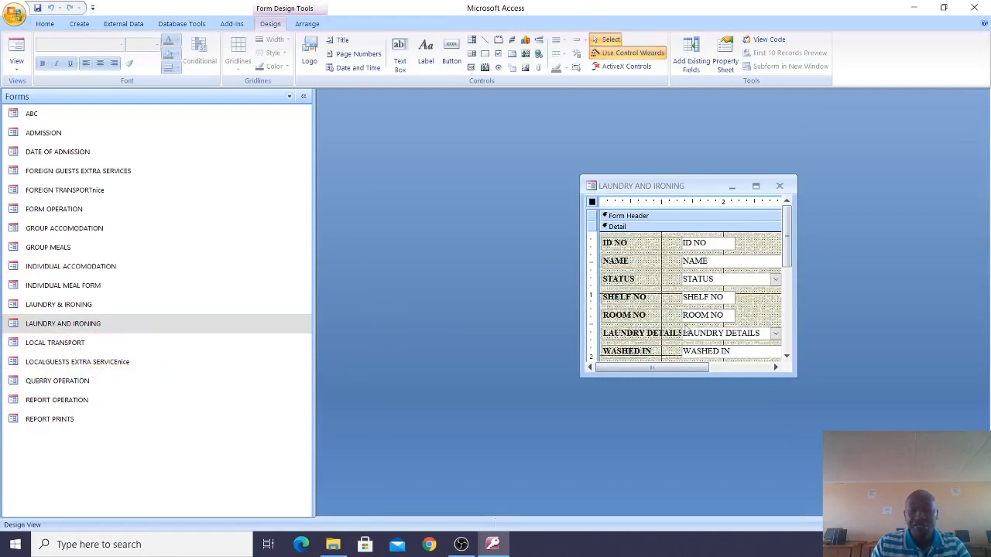
left_click(755, 186)
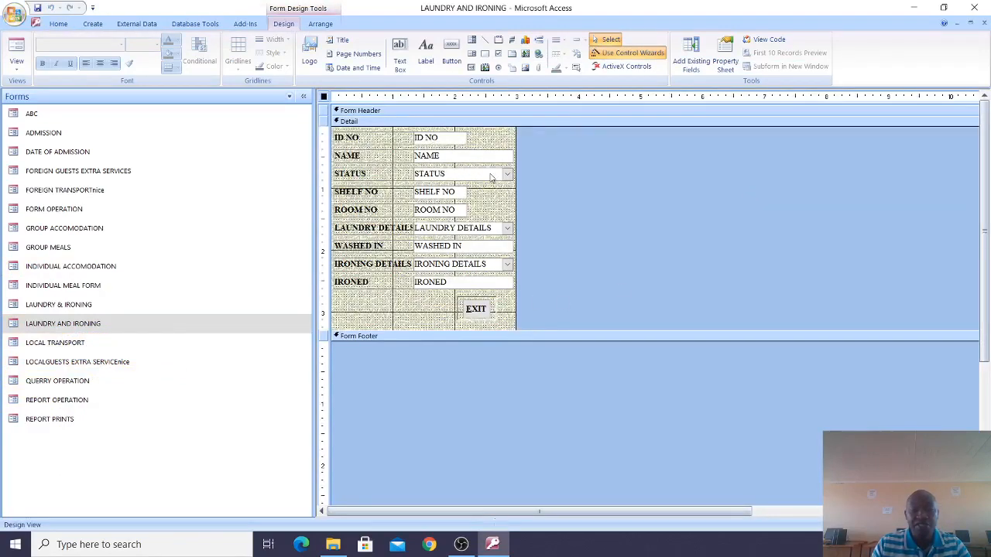
left_click(490, 178)
left_click(486, 228)
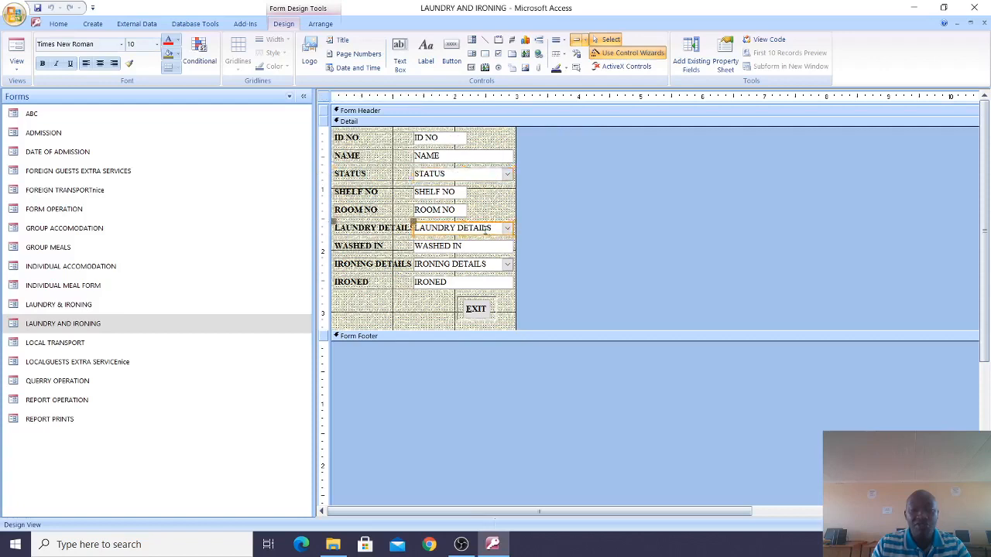
left_click(498, 270)
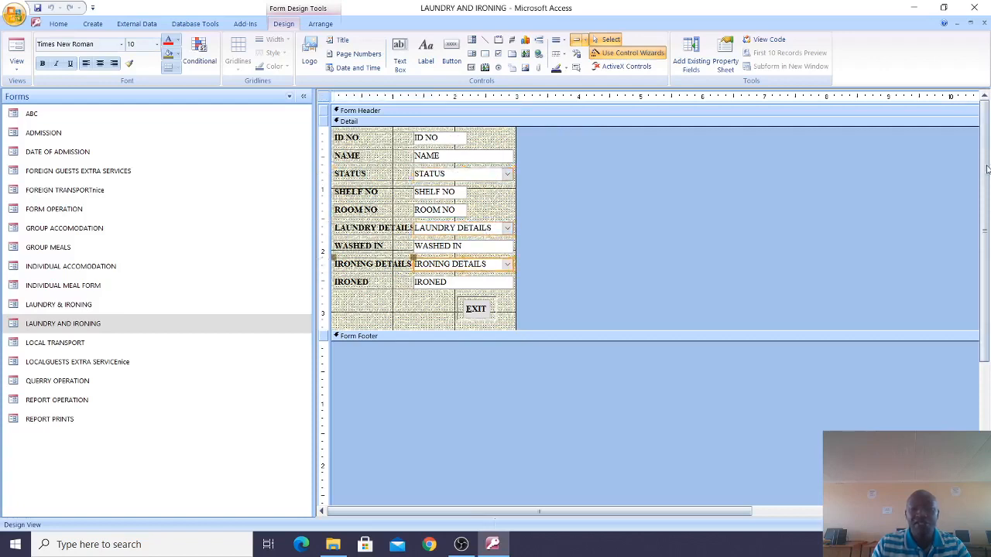
left_click(983, 23)
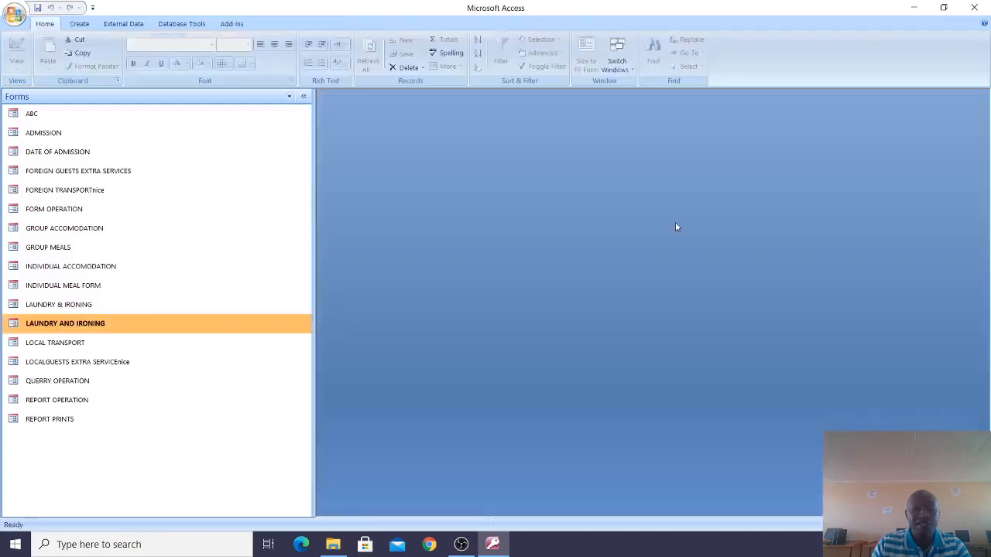
Open the GROUP MEALS form in Design View, look over its fields, and close it.
left_click(52, 286)
right_click(51, 247)
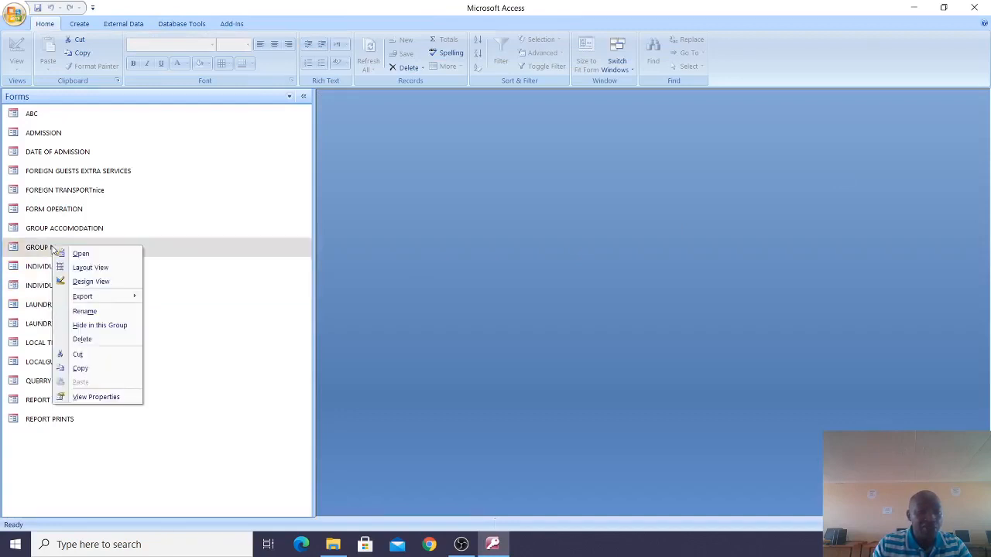
left_click(91, 281)
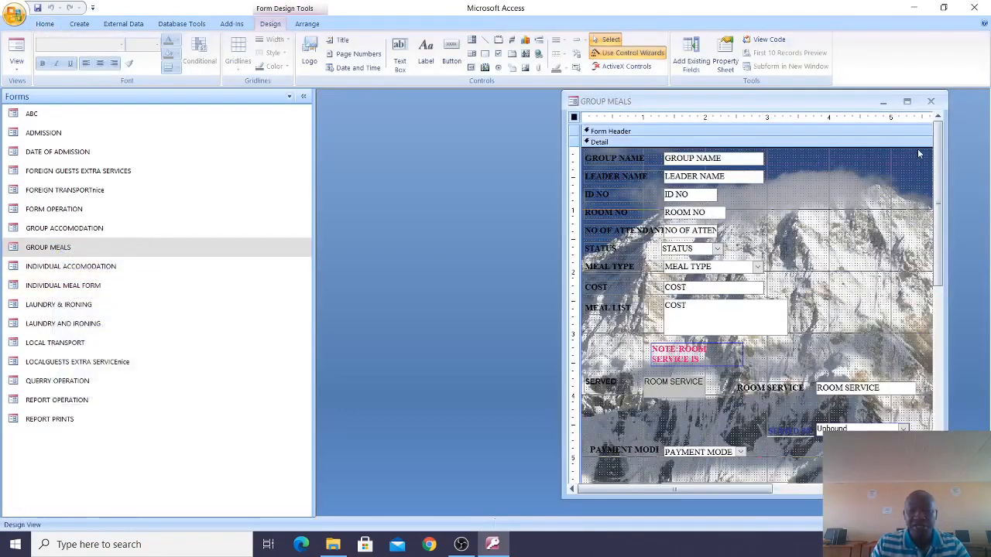
left_click(930, 101)
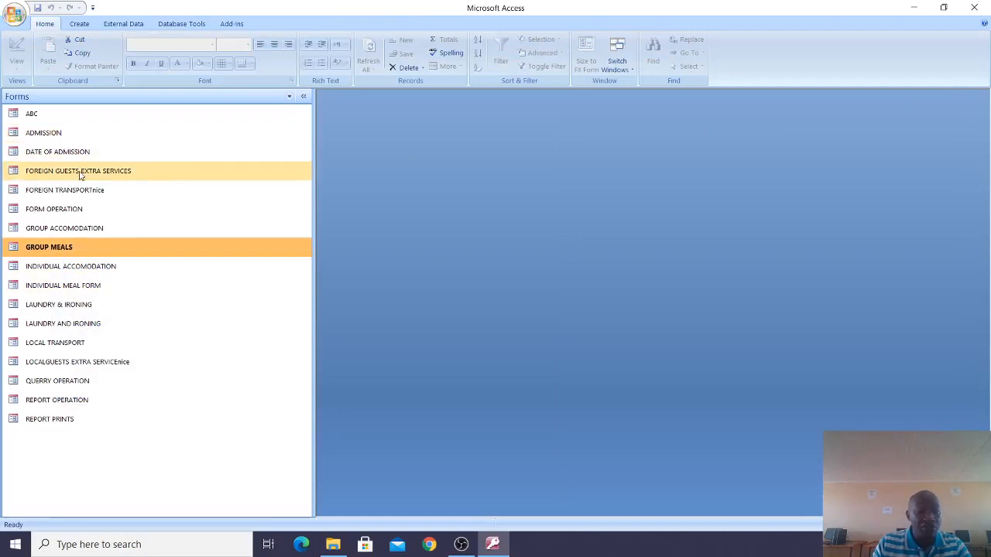
Open GROUP ACCOMODATION in Design View, highlight the Total Cost formula to examine it, and close the form, saving its design.
right_click(98, 229)
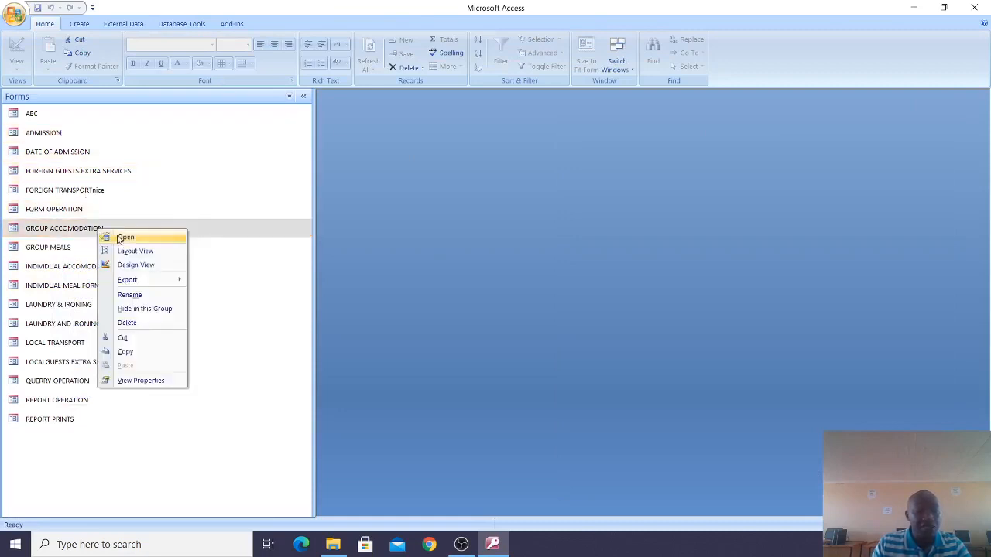
left_click(135, 265)
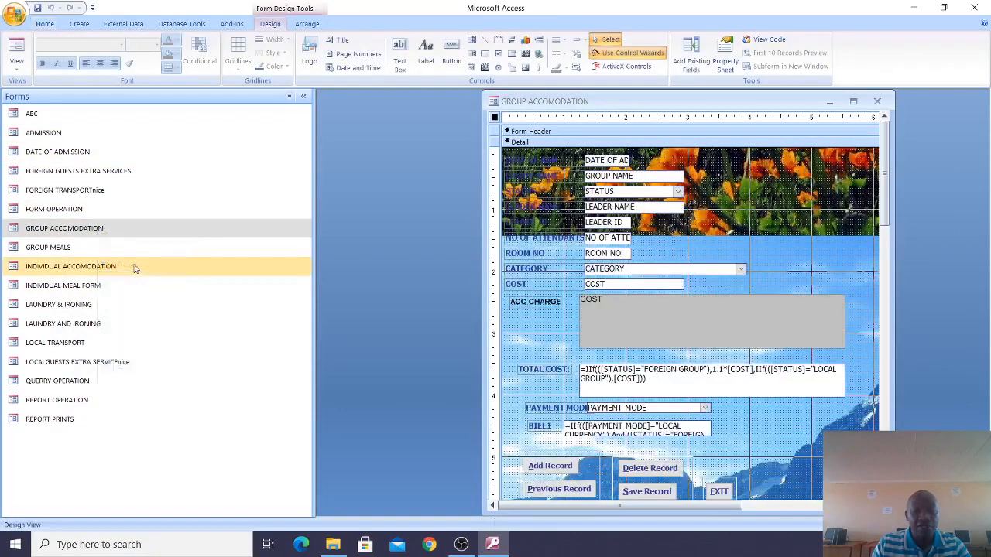
left_click(640, 379)
left_click_drag(647, 379, 535, 371)
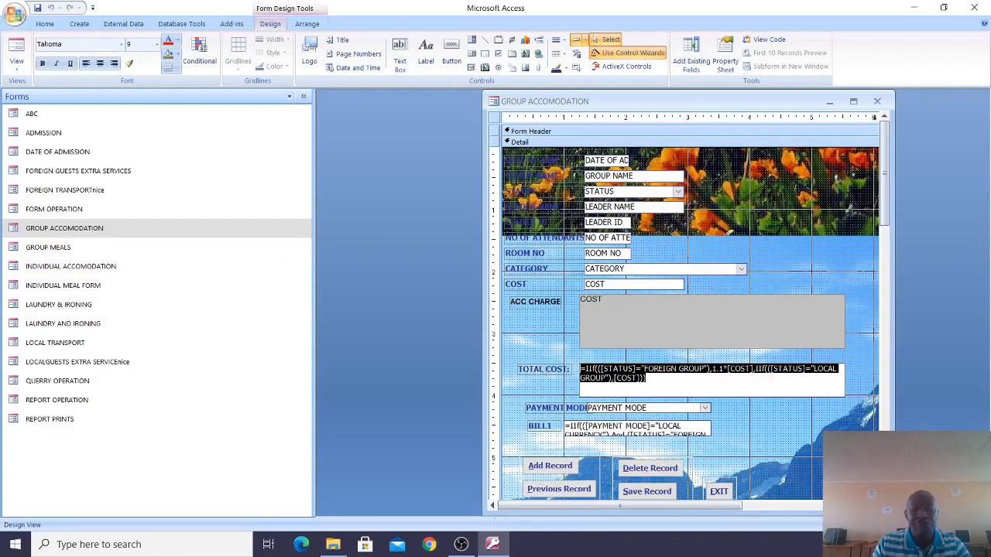
left_click(877, 101)
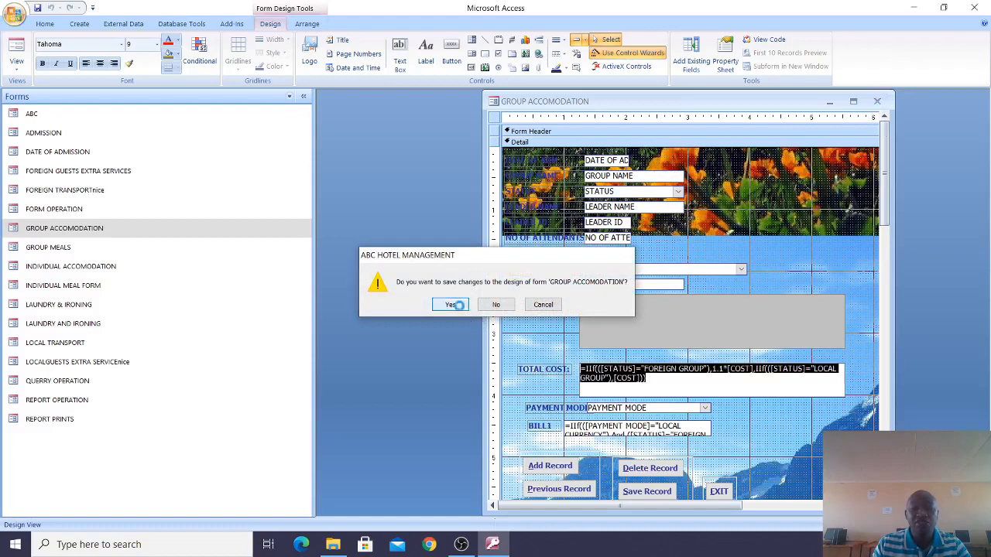
left_click(459, 305)
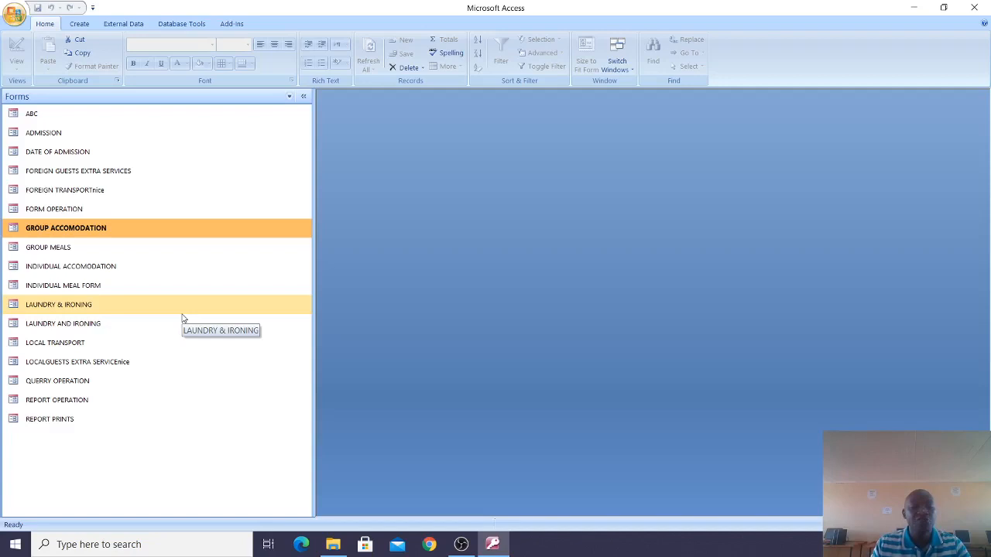
List all Access objects in the Navigation Pane and look through the tables, queries, forms, reports and macros.
left_click(84, 97)
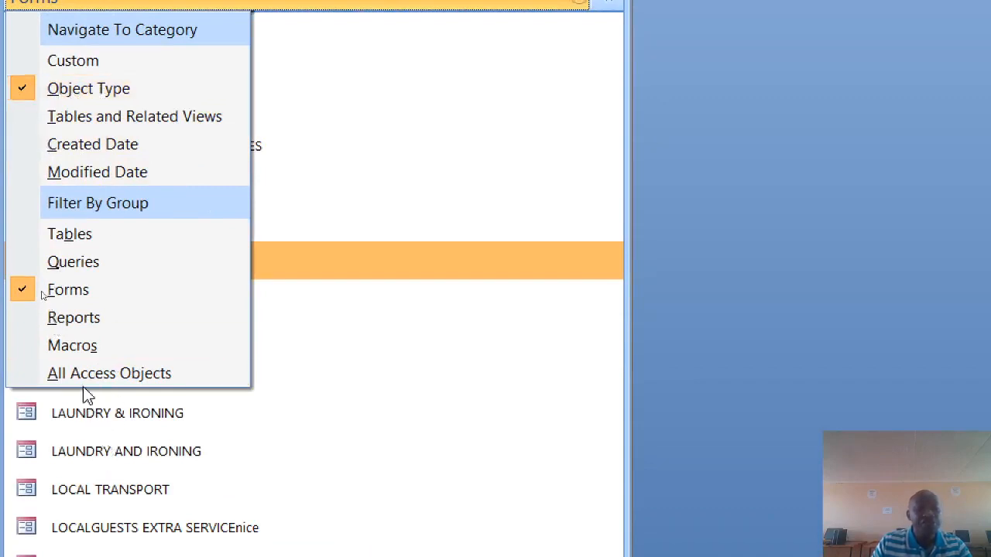
left_click(115, 374)
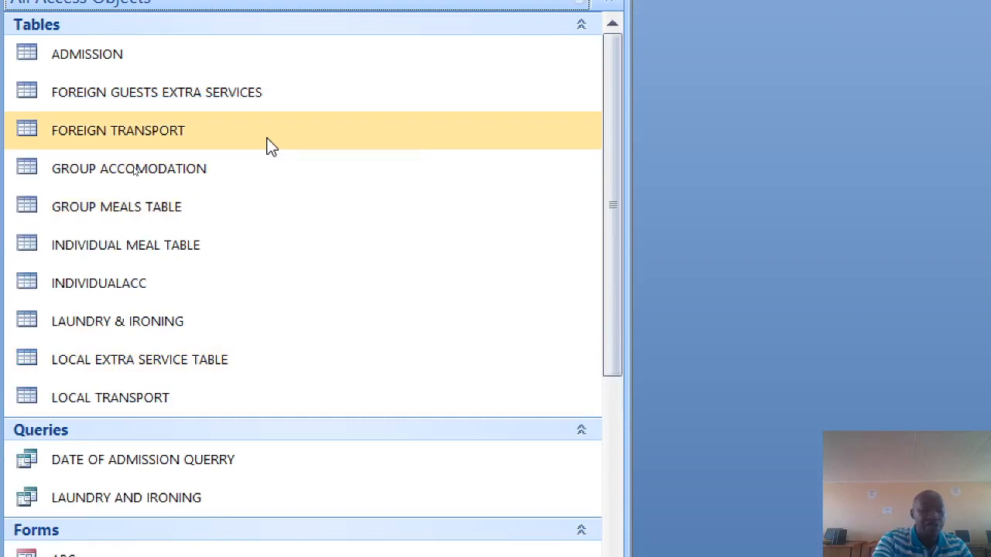
scroll(148, 265, "down", 7)
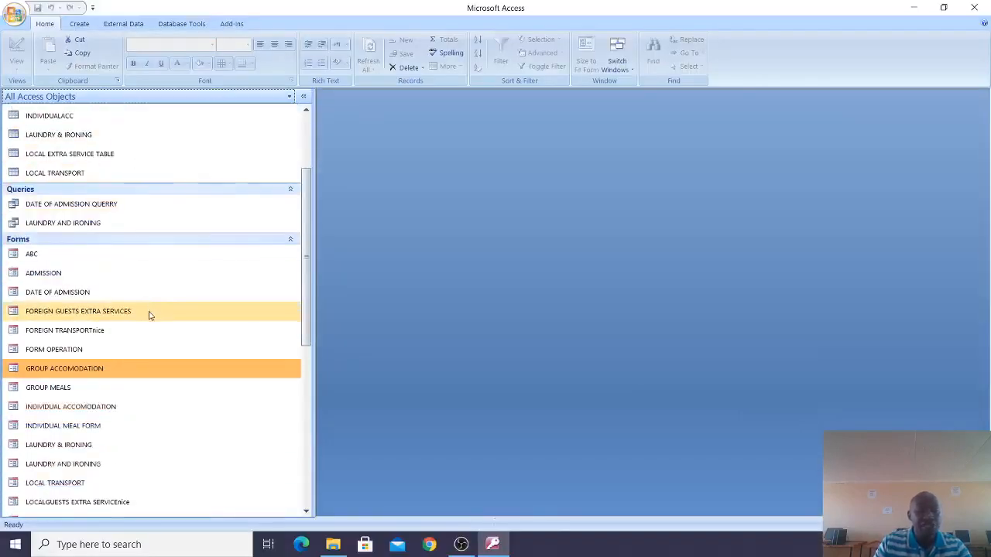
scroll(161, 396, "down", 2)
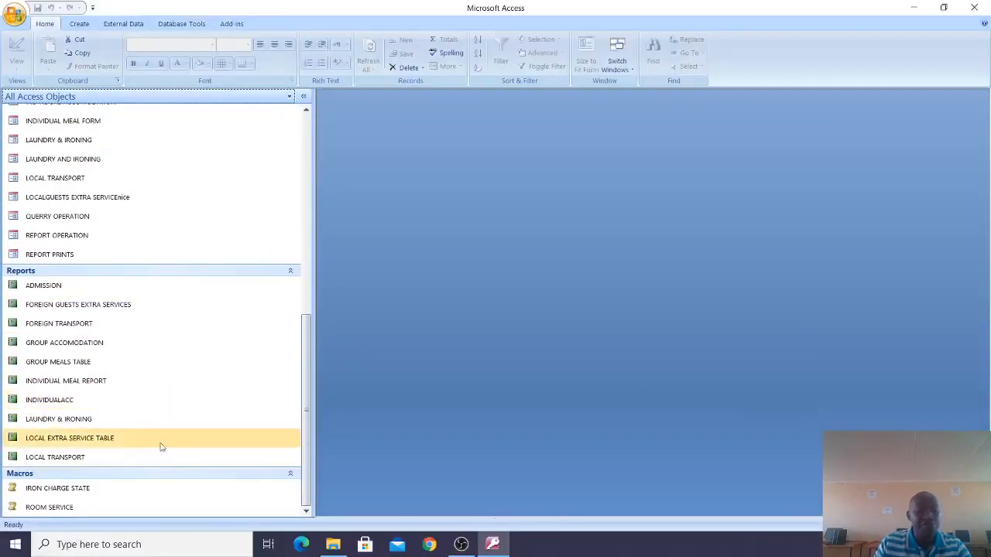
scroll(188, 311, "up", 5)
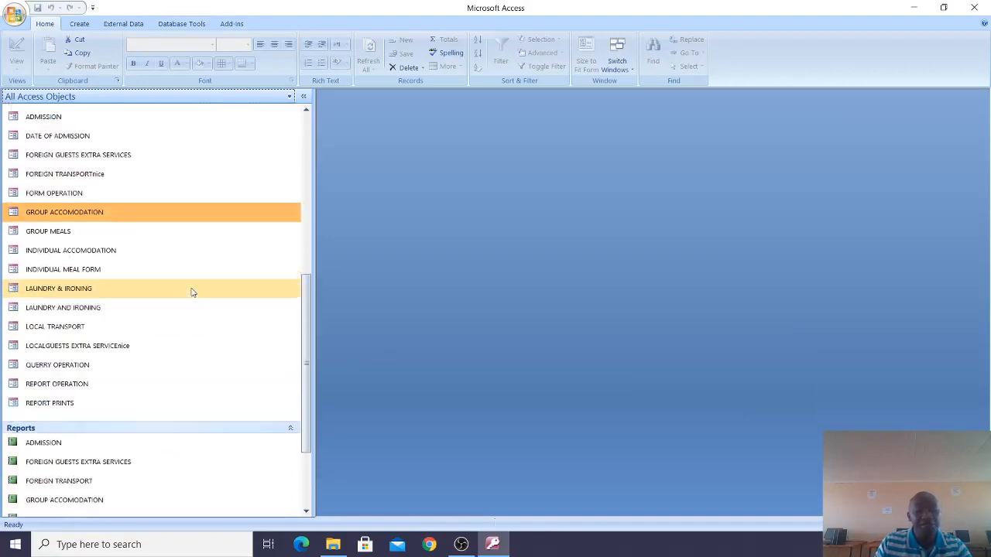
scroll(159, 203, "up", 3)
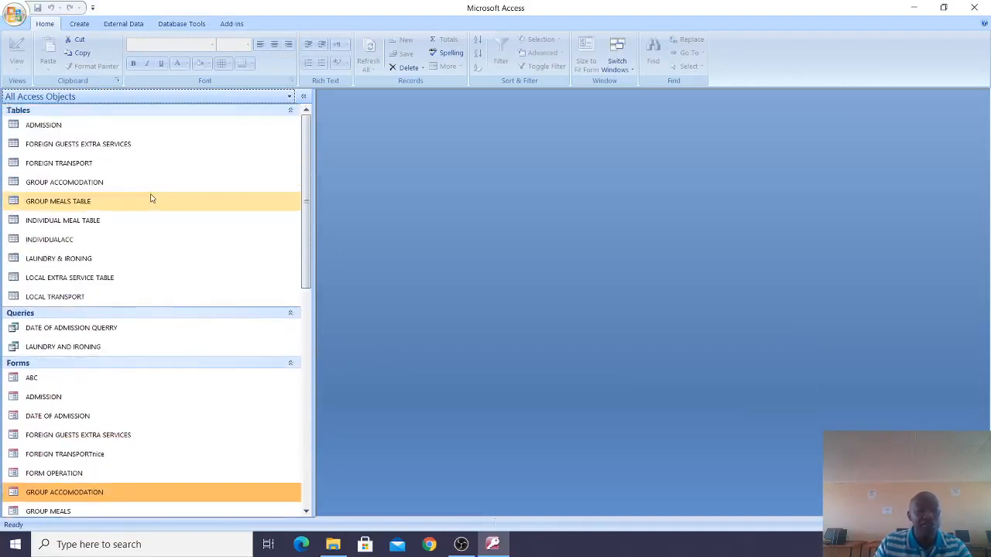
Open the ADMISSION table in Design View, go through its fields, and open the FOREIGN TRANSPORT table's design.
right_click(61, 125)
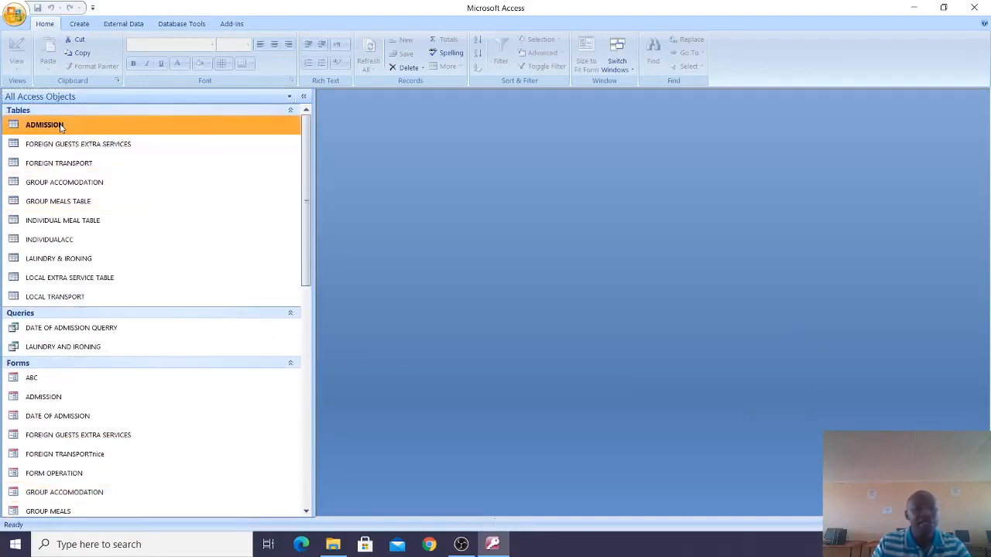
left_click(99, 146)
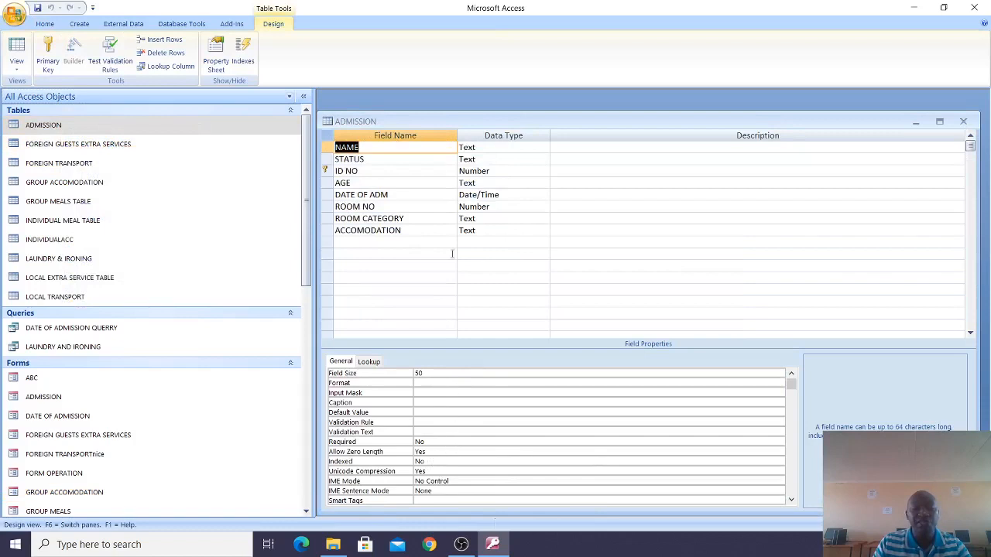
left_click(404, 163)
left_click(399, 174)
left_click(399, 195)
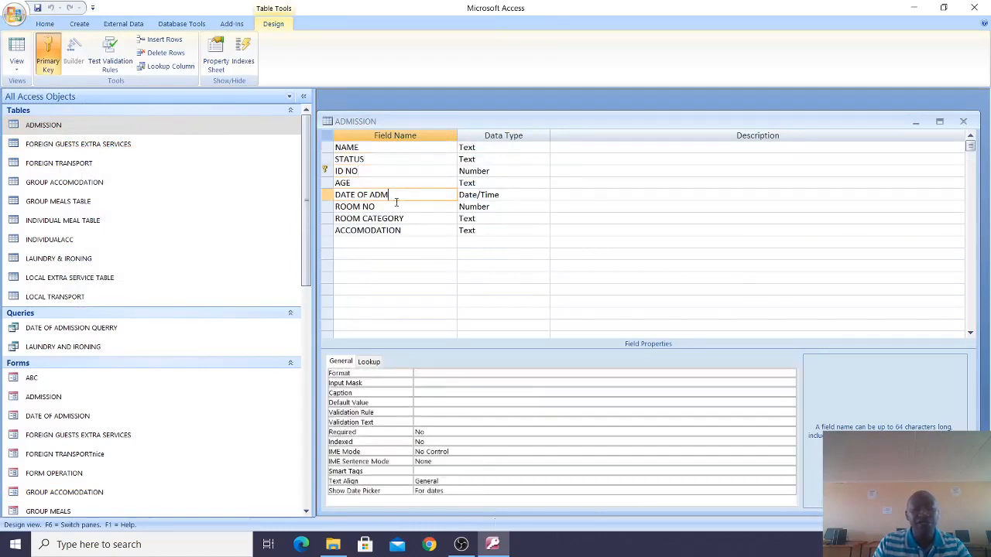
left_click(403, 219)
left_click(406, 231)
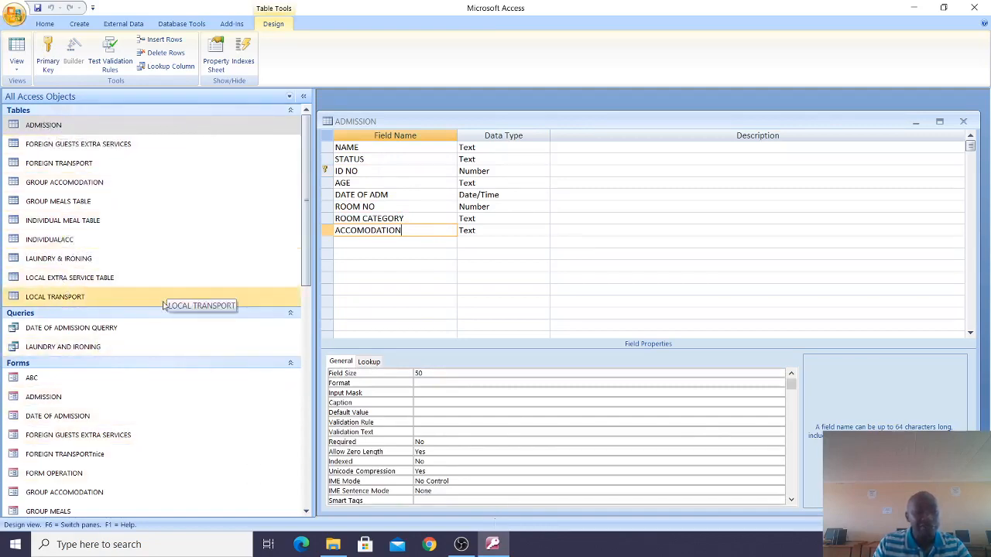
right_click(193, 163)
left_click(232, 188)
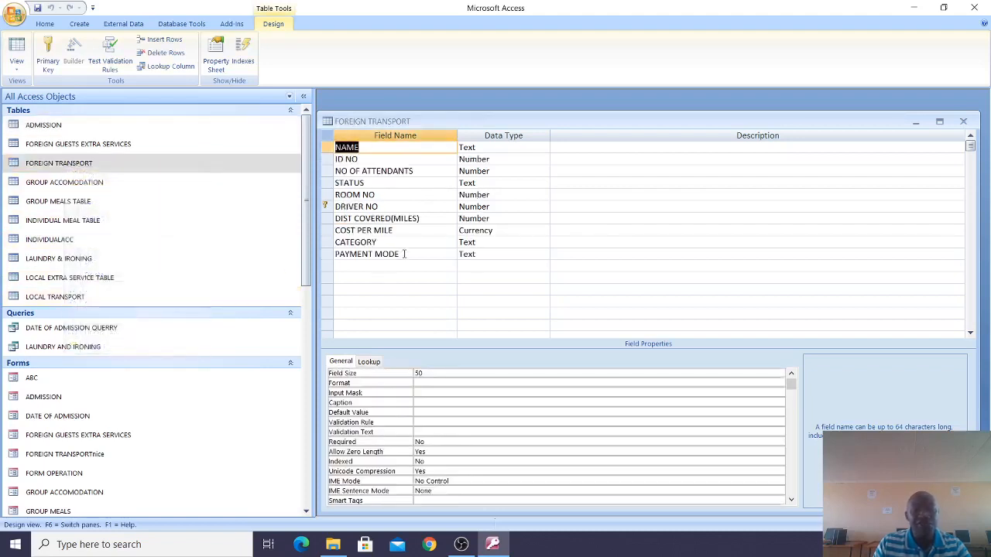
Open the database Relationships maximized to examine the links around ADMISSION, dismissing the Edit Relationships dialog without changes.
left_click(183, 24)
left_click(175, 56)
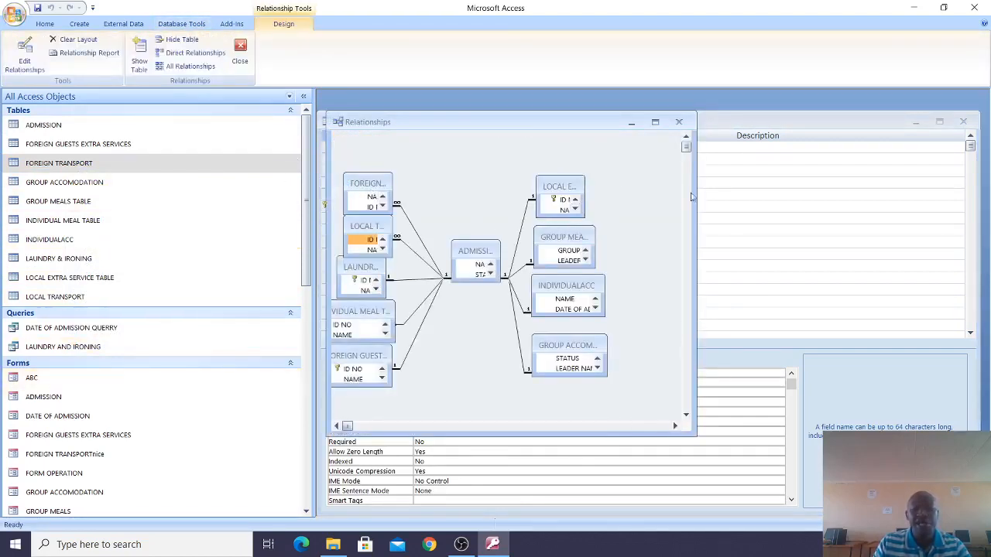
left_click(654, 121)
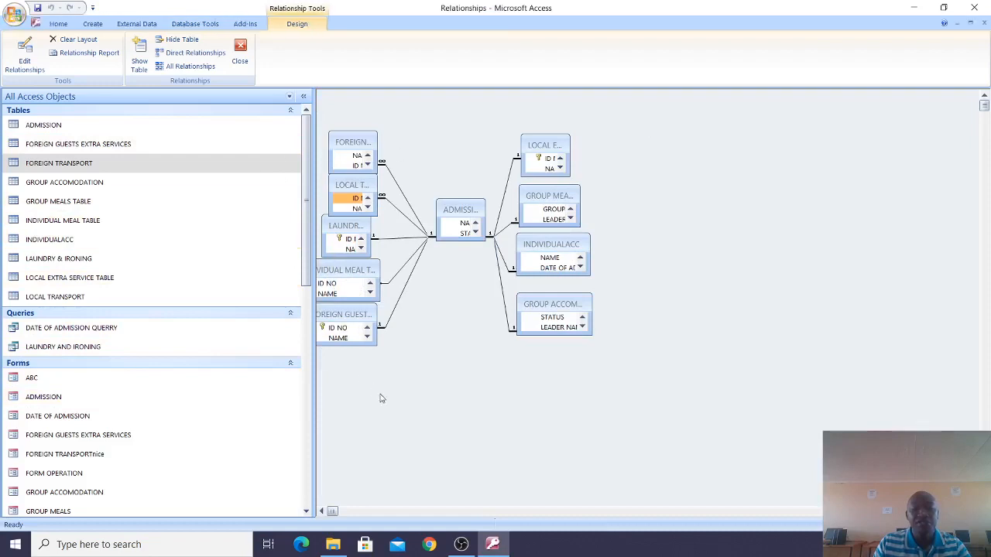
double_click(504, 201)
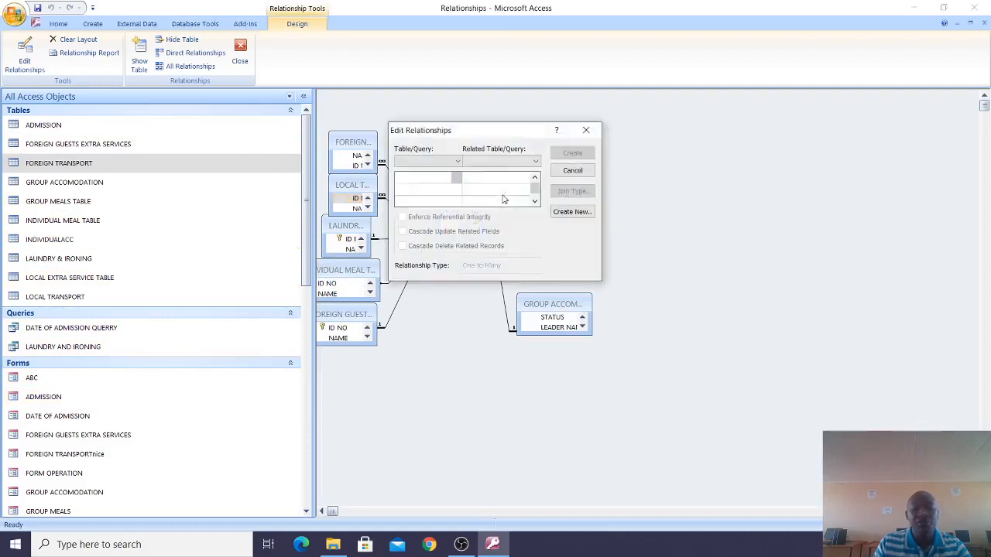
left_click(589, 131)
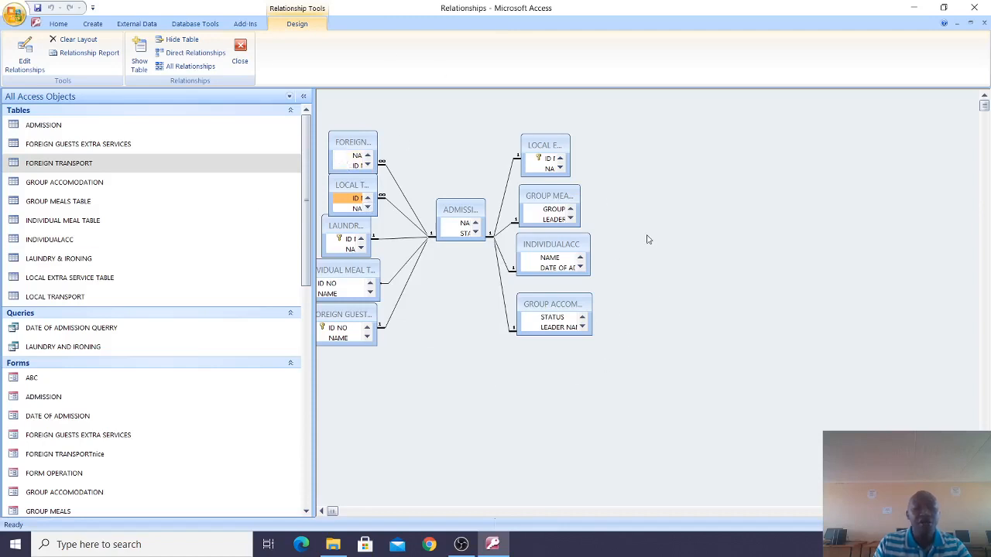
Close the Relationships window and the open FOREIGN TRANSPORT and ADMISSION table designs.
left_click(983, 24)
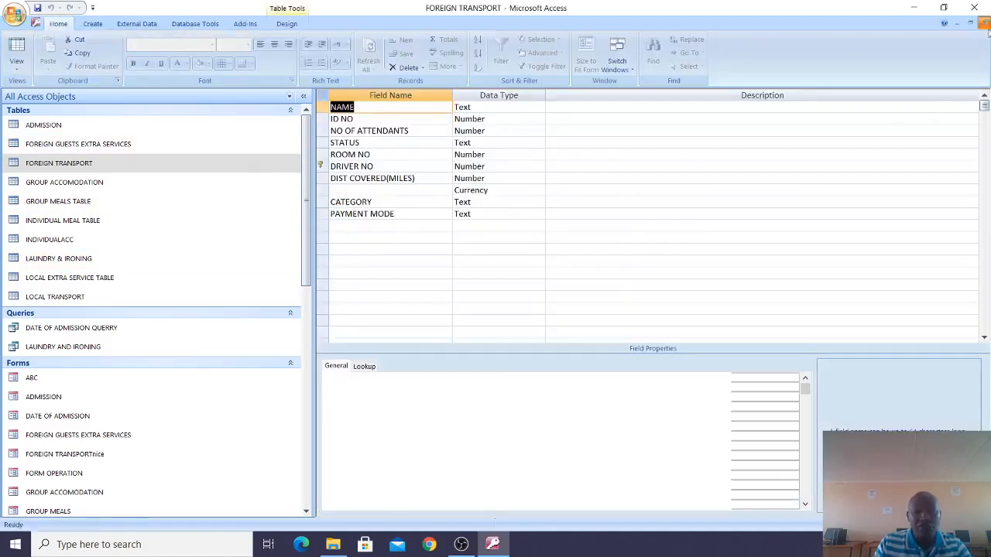
left_click(983, 23)
left_click(983, 23)
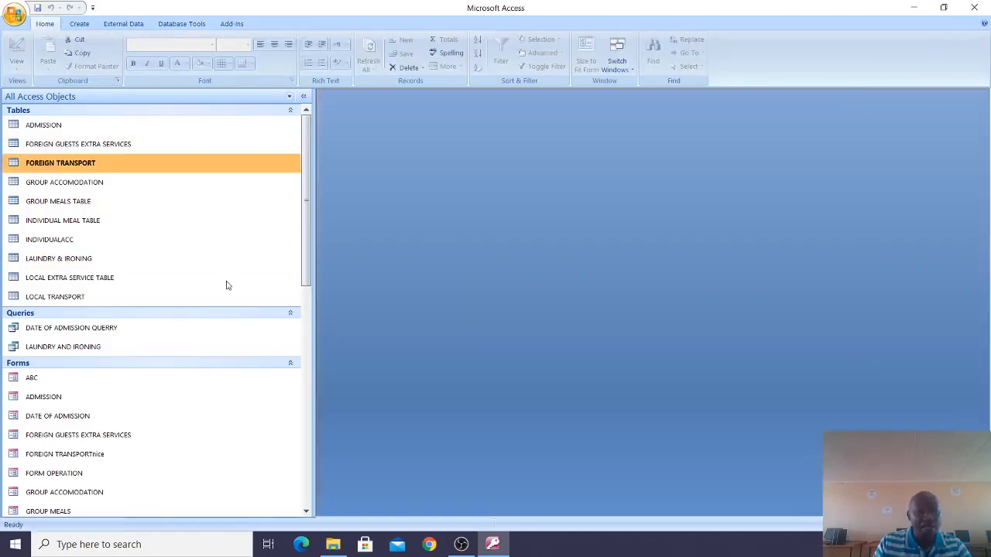
Open the LAUNDRY AND IRONING query maximized in Design View to examine its fields.
left_click(87, 328)
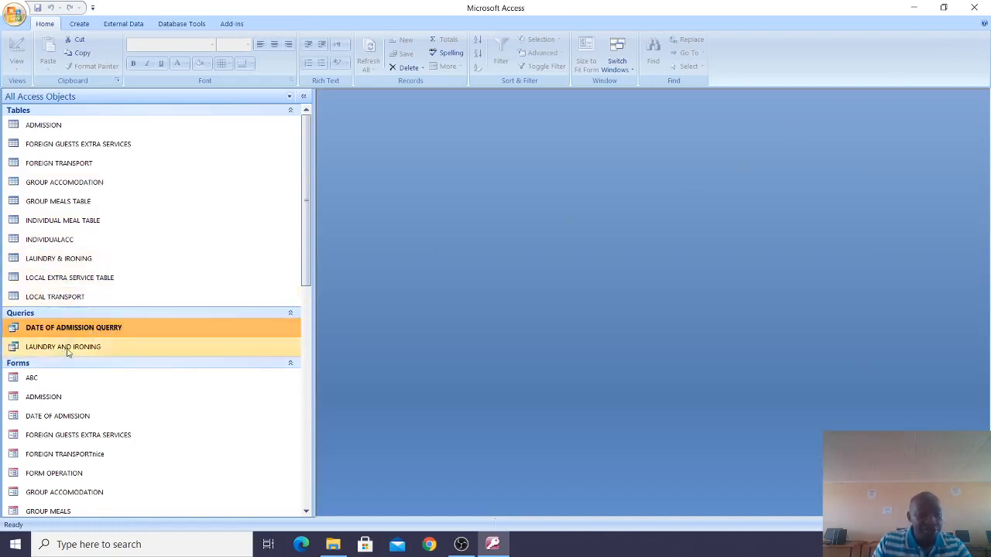
right_click(67, 350)
left_click(108, 369)
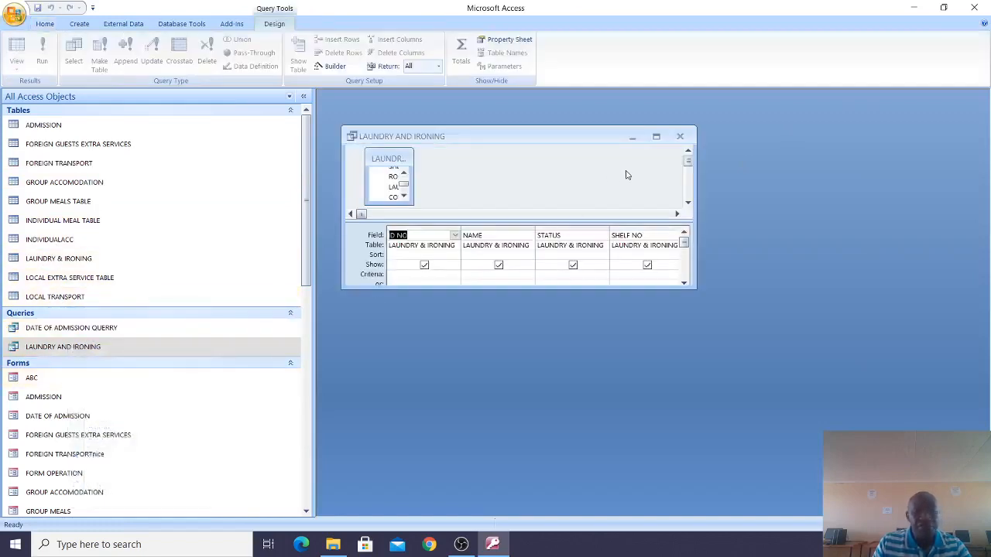
left_click(655, 136)
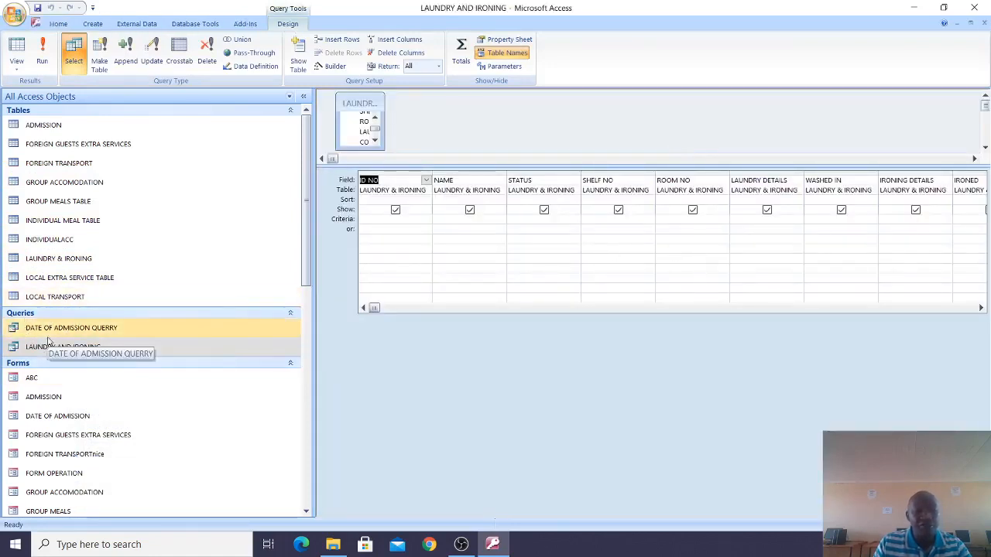
Find the REPORT PRINTS form among the database objects and open it in Design View.
scroll(31, 317, "down", 1)
scroll(142, 404, "down", 2)
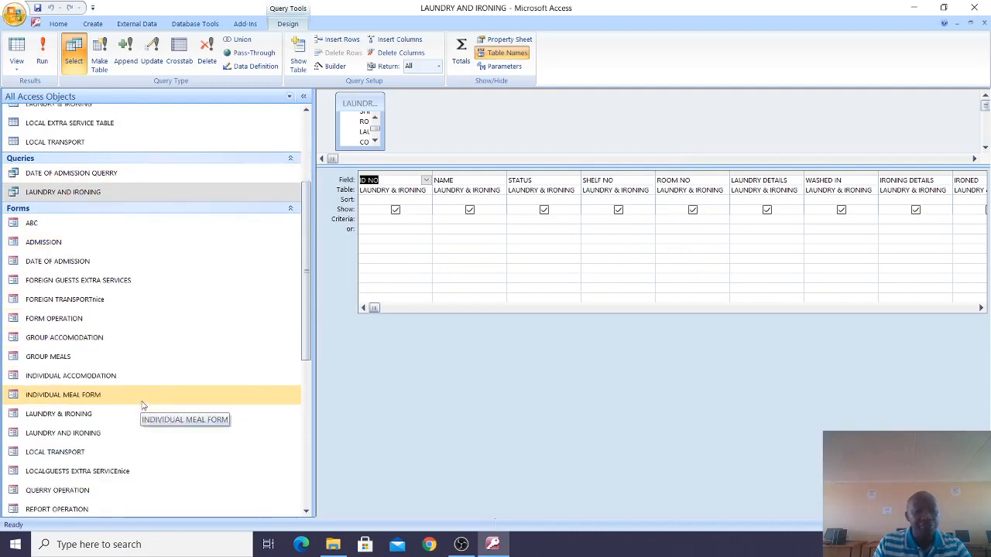
scroll(124, 379, "down", 3)
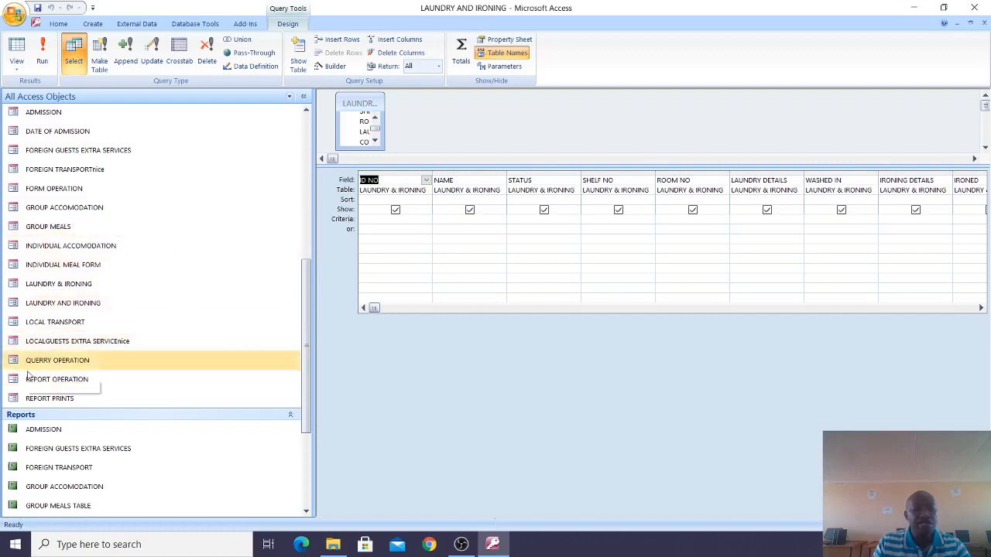
scroll(137, 283, "down", 3)
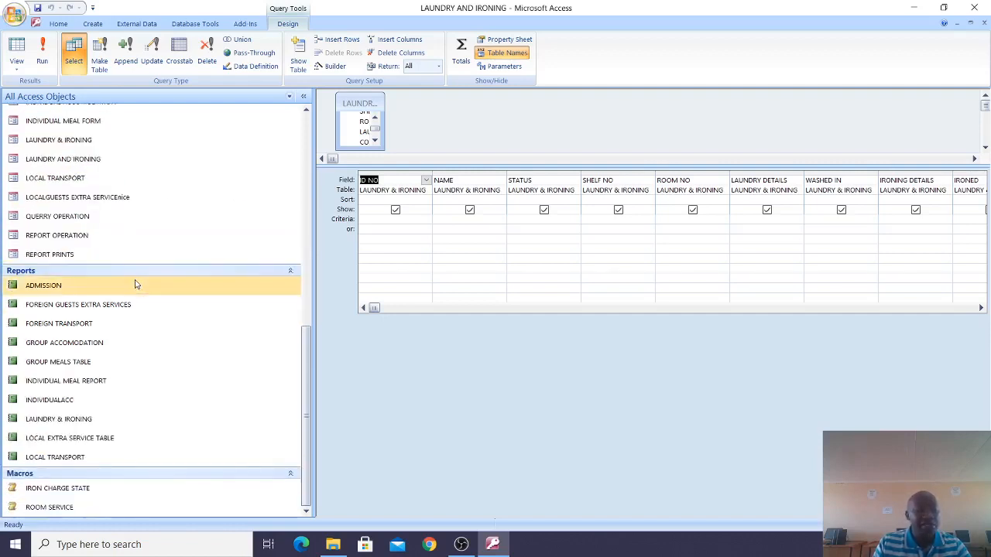
scroll(135, 284, "up", 1)
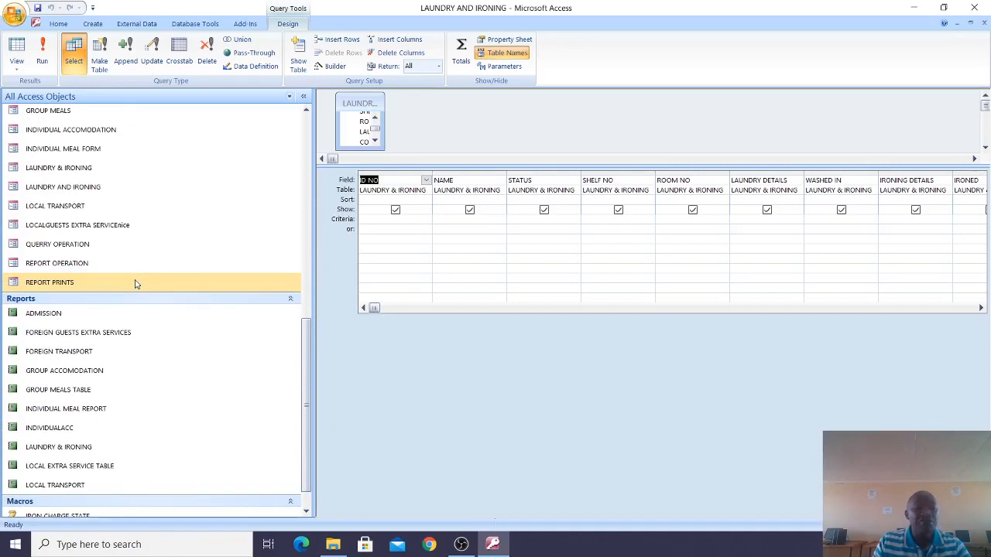
right_click(135, 285)
left_click(186, 322)
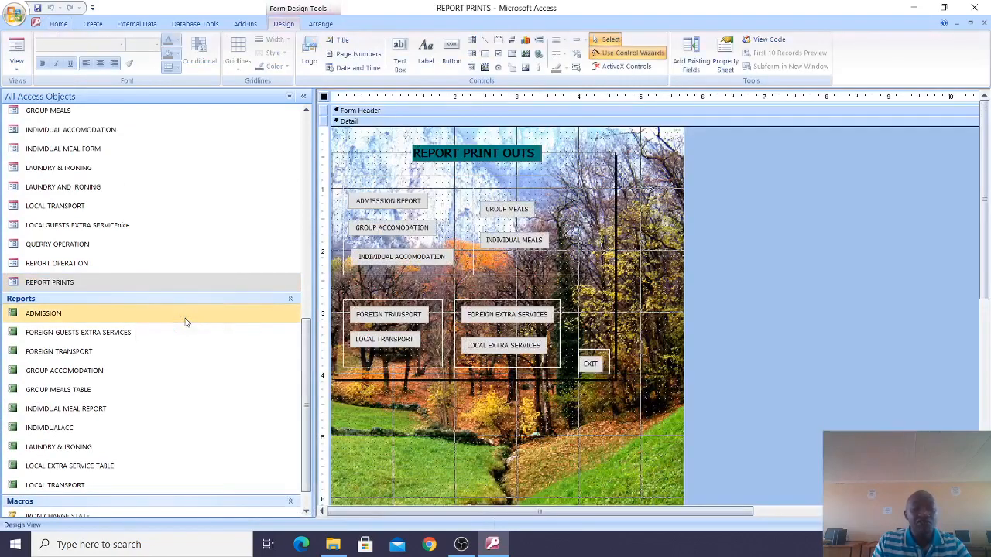